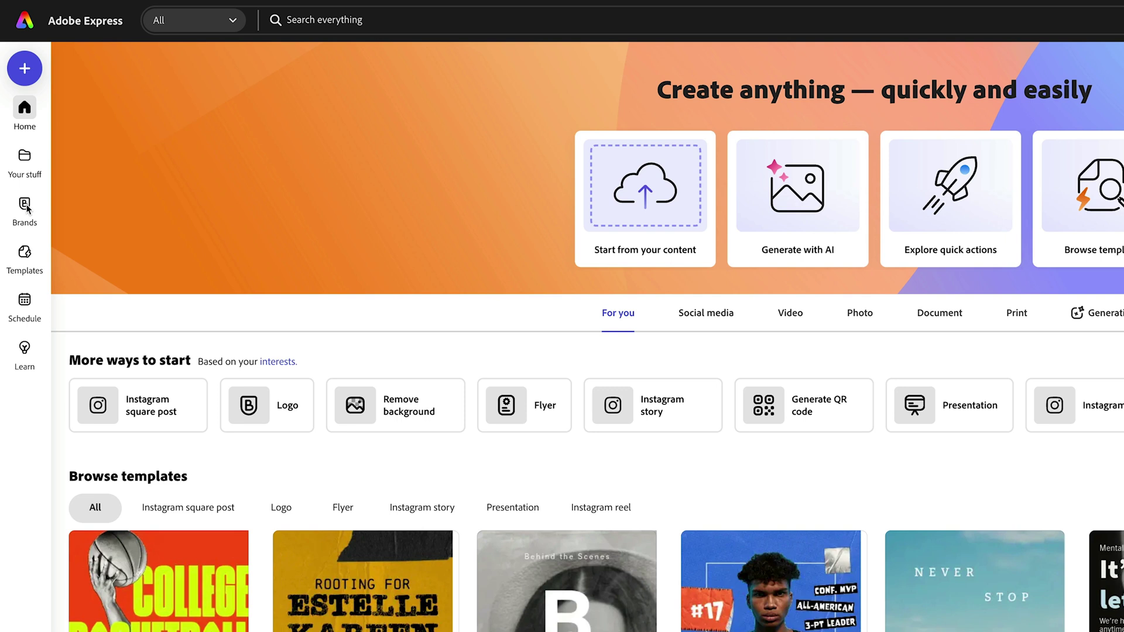
Go to the Brands overview listing the StumbleWell and My Brand brands.
click(25, 206)
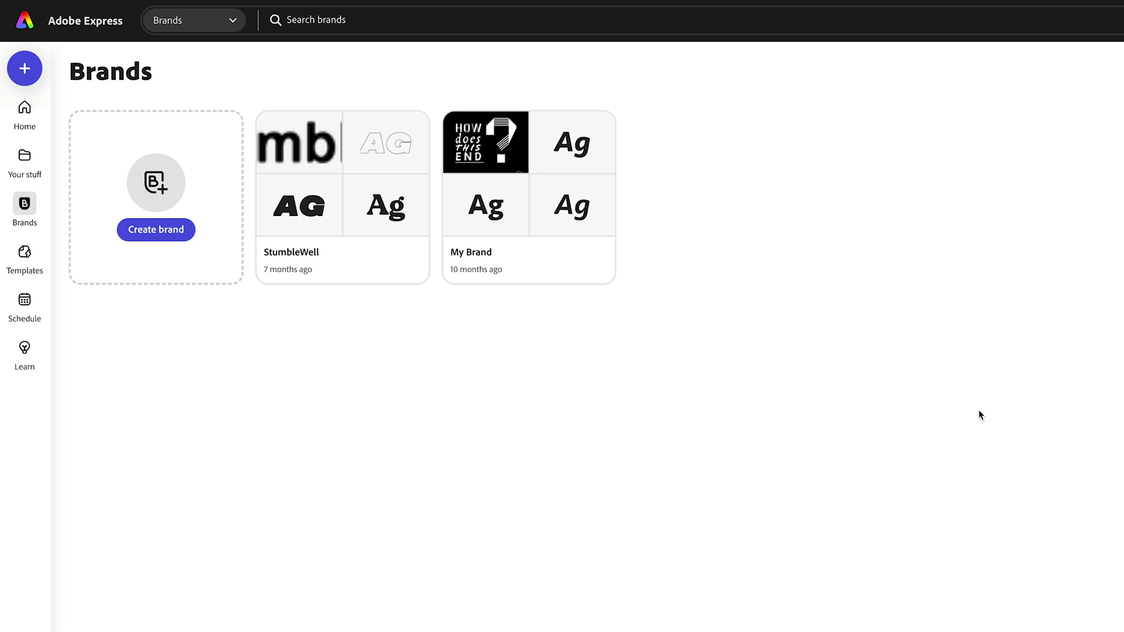
Create a new brand named 'Trash to Treasure'.
click(126, 230)
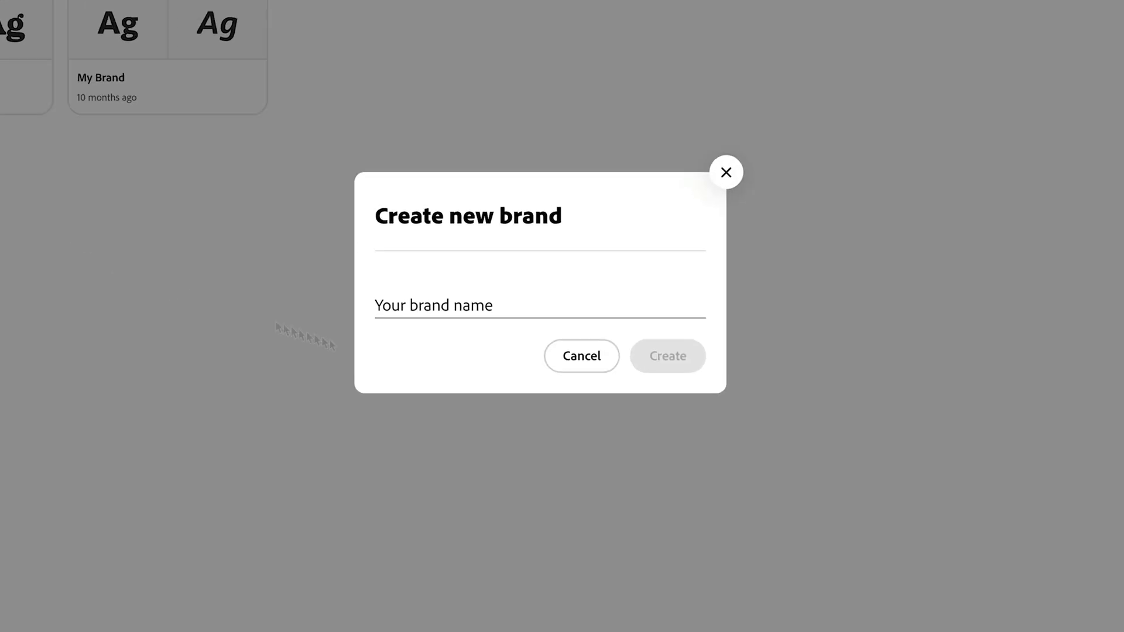
text(Trash to Treasure)
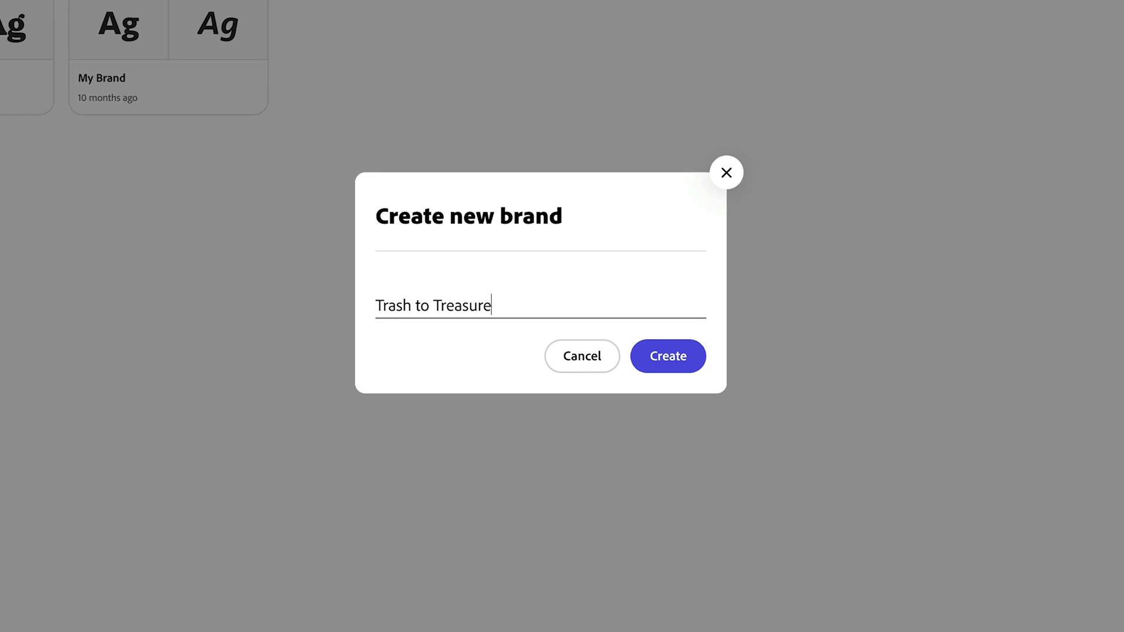
click(680, 368)
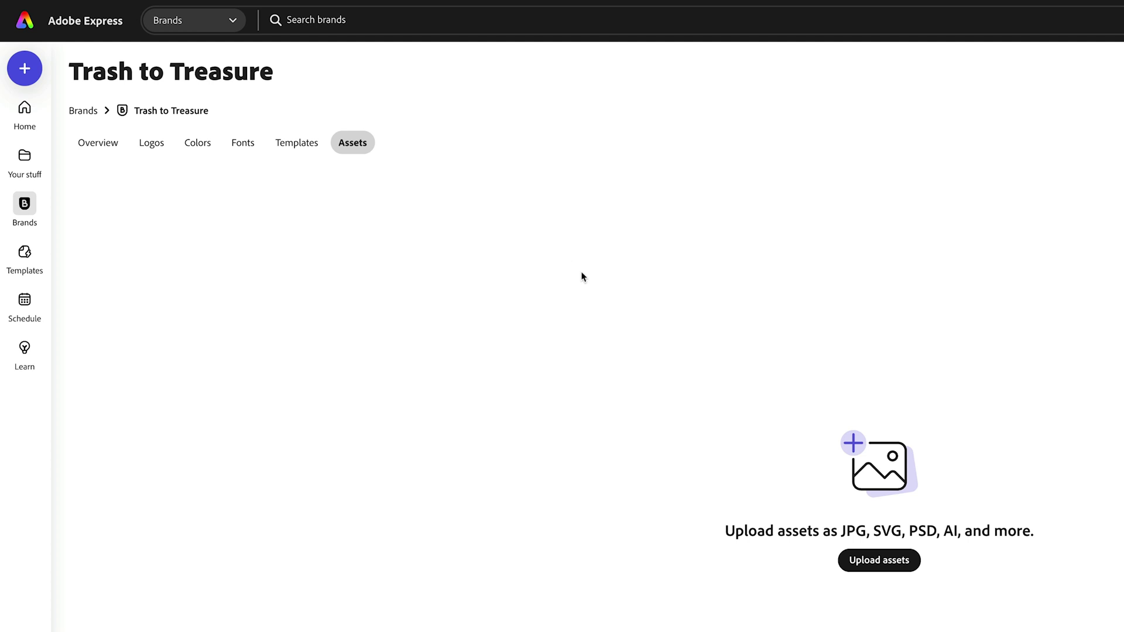
Start a new brand colour palette with dark green as its first colour.
click(194, 146)
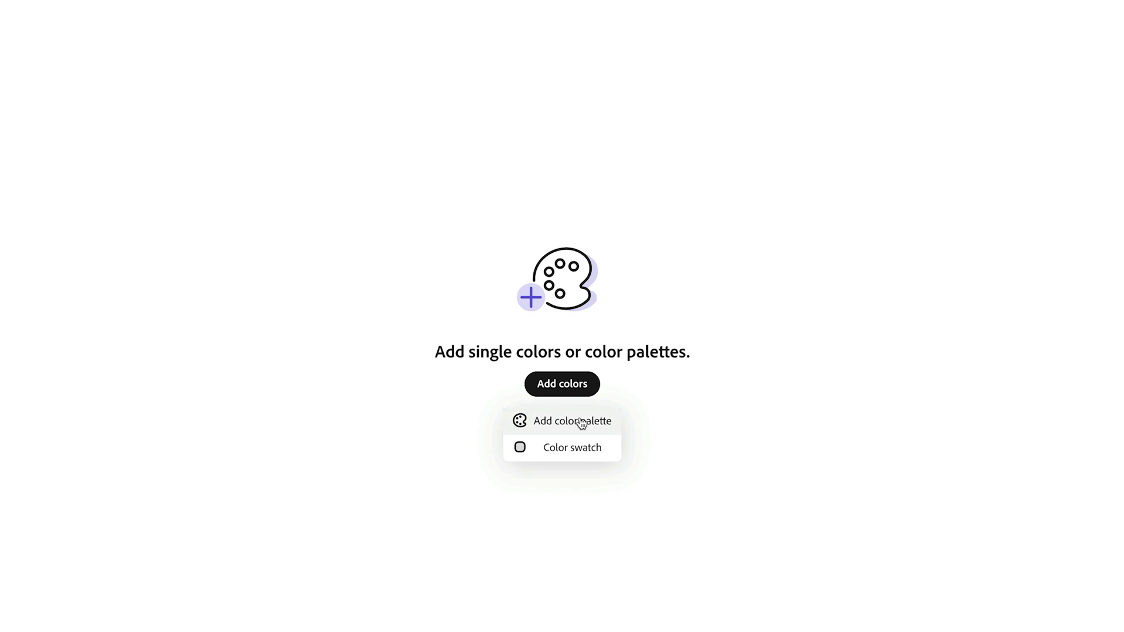
click(581, 423)
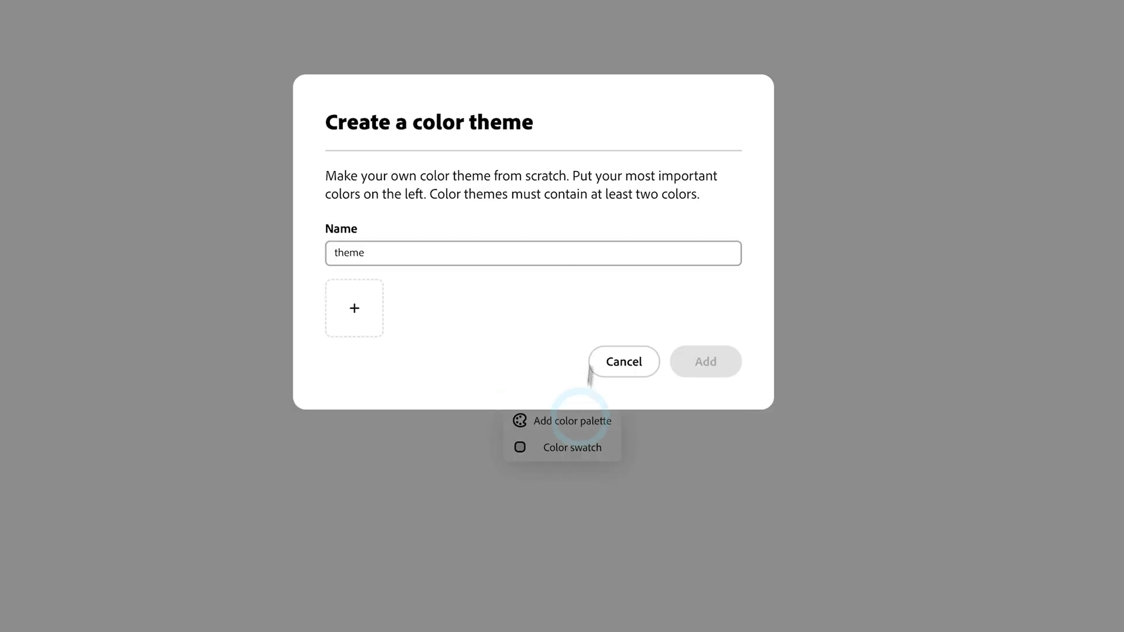
double_click(492, 254)
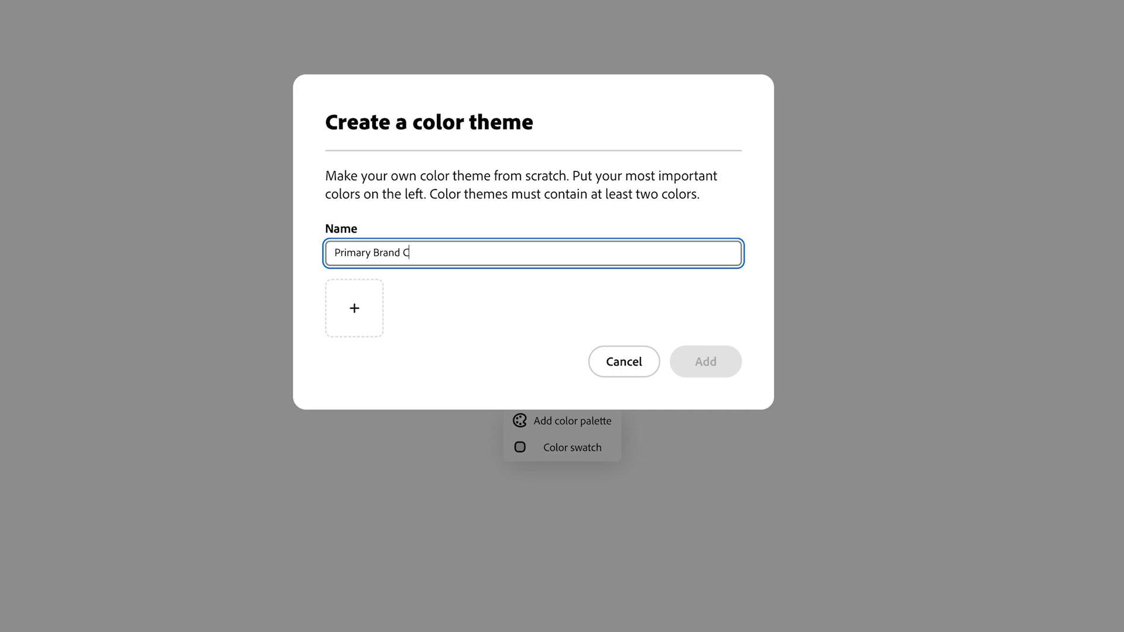
click(361, 318)
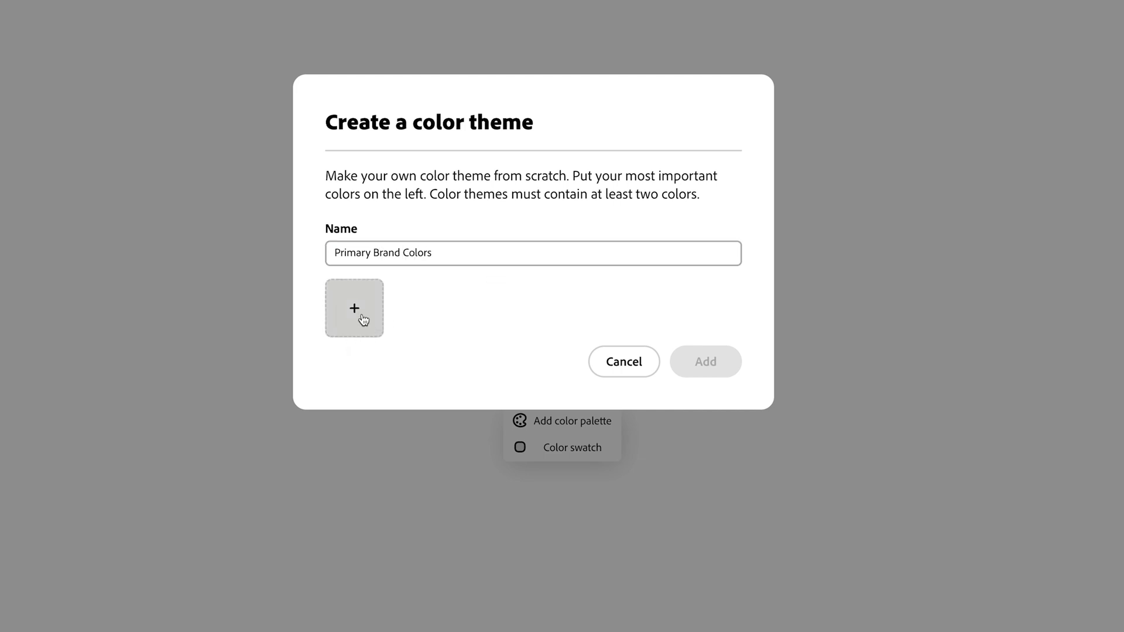
click(364, 321)
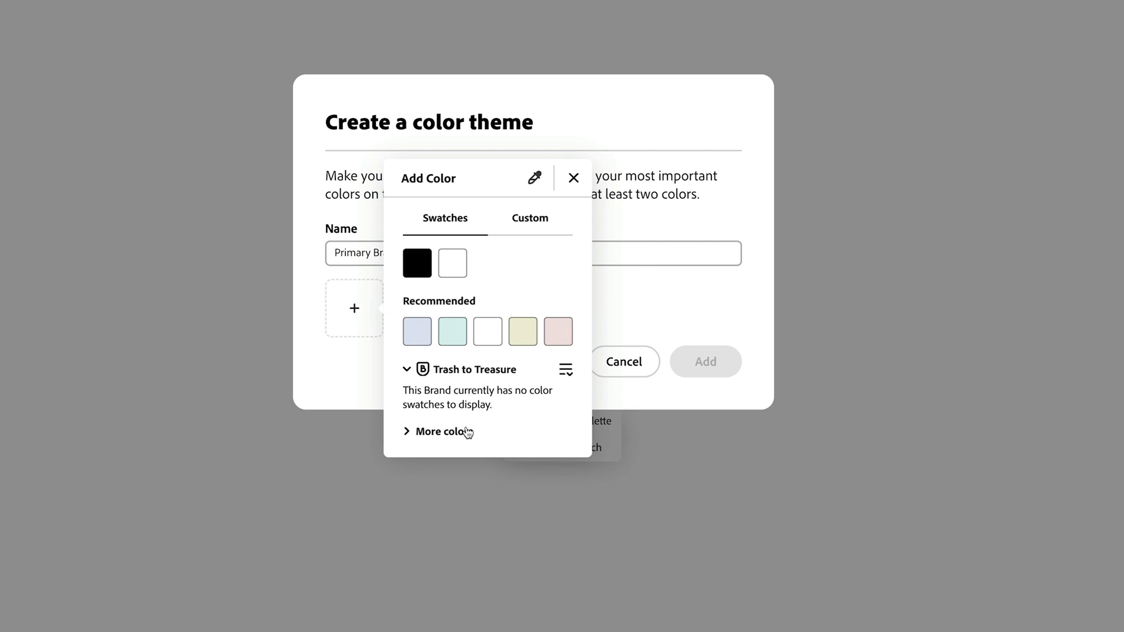
click(448, 431)
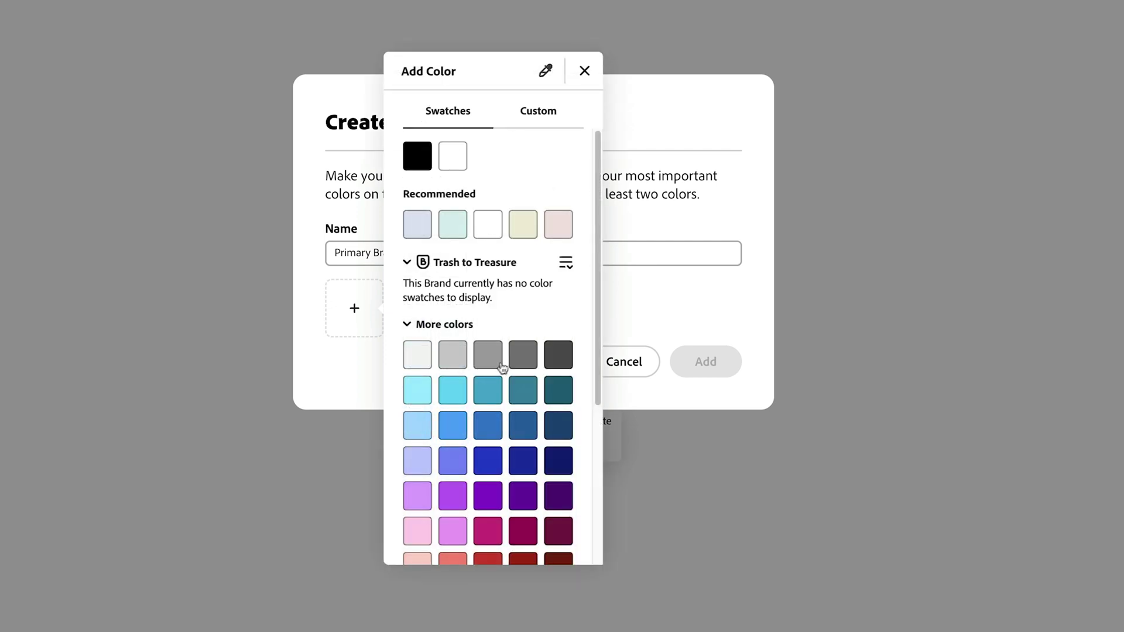
scroll(531, 358, down, 4)
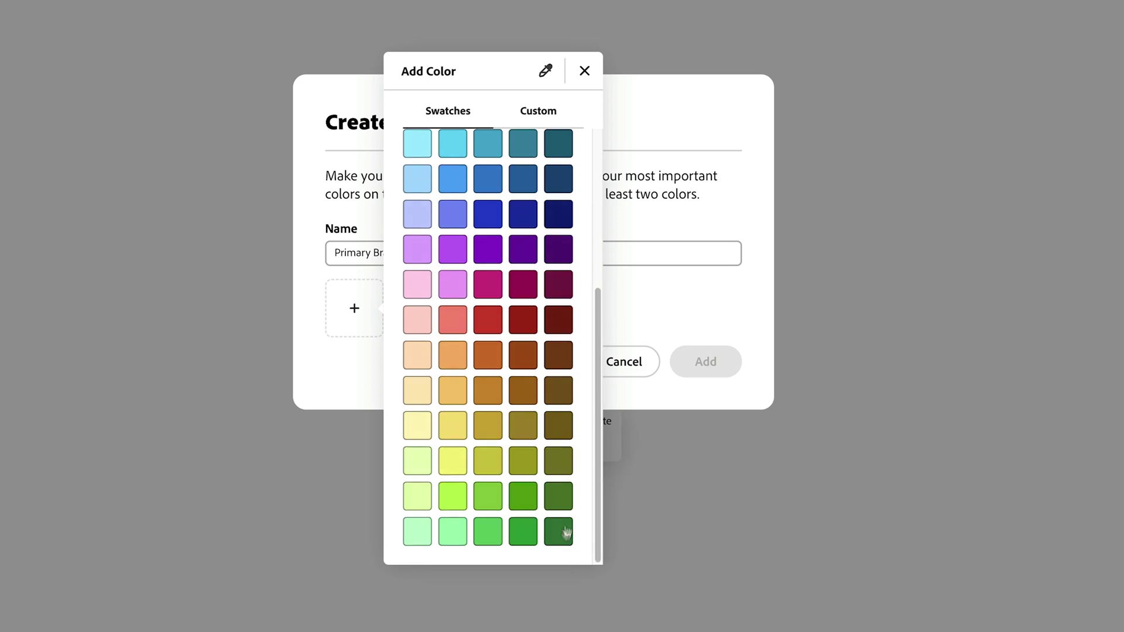
click(564, 496)
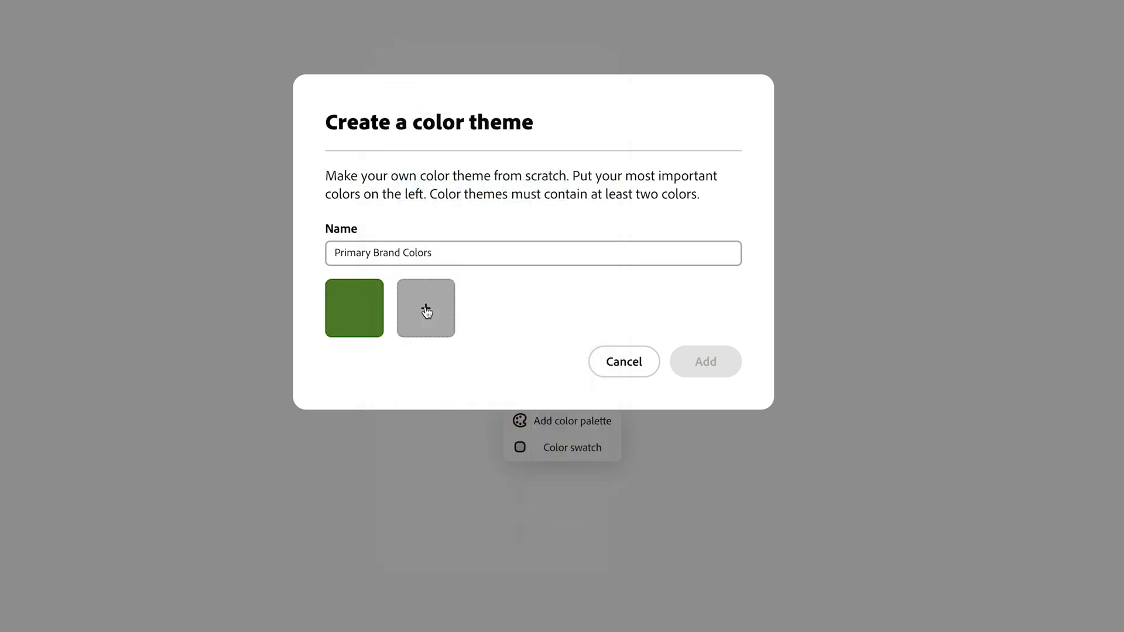
Add burnt orange as the second colour and save the Primary Brand Colors palette.
click(426, 310)
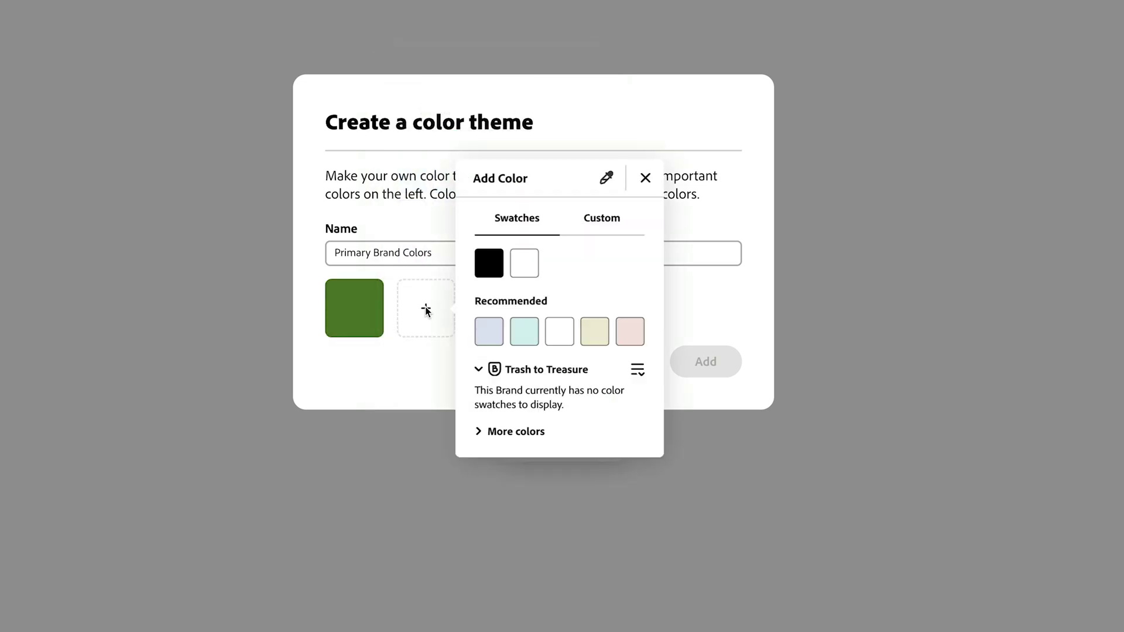
click(480, 433)
click(555, 359)
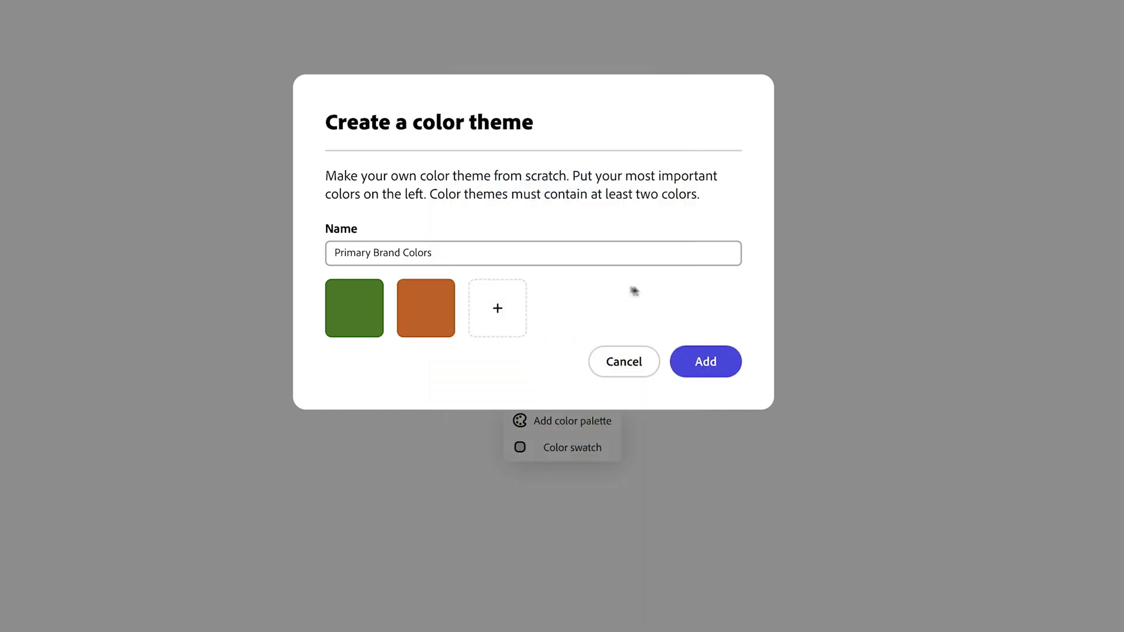
click(736, 374)
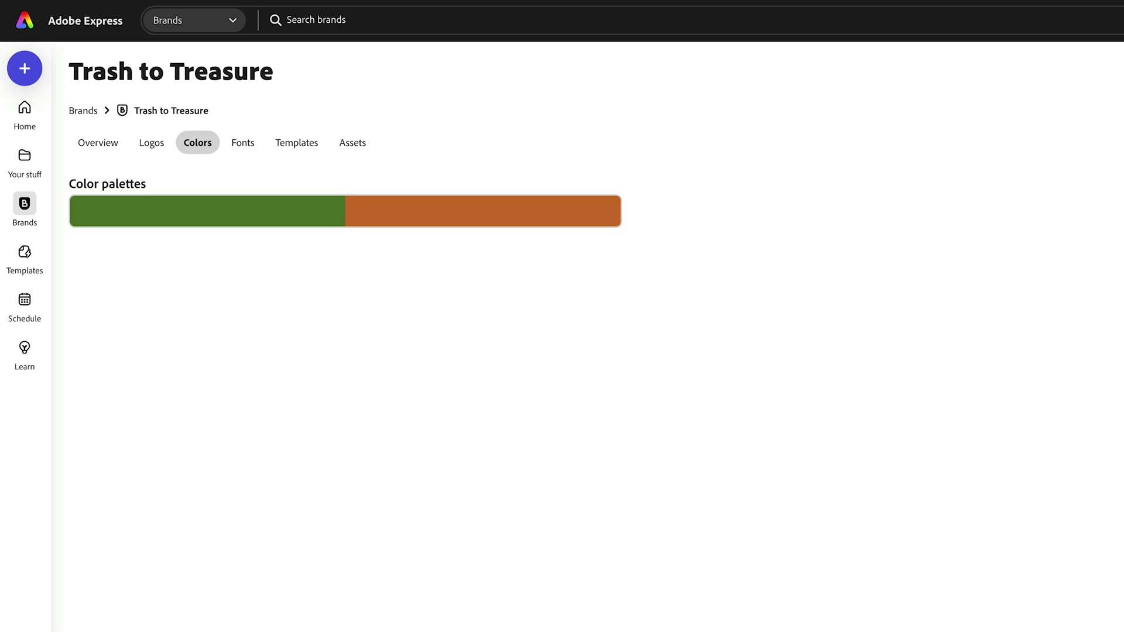
click(984, 80)
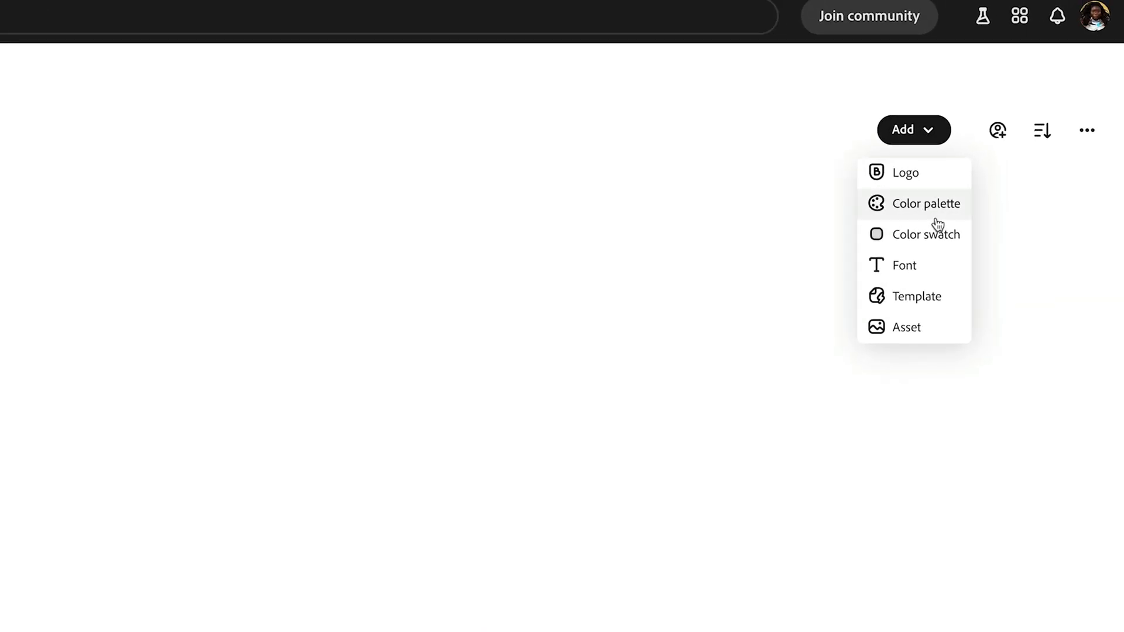
Create a palette named Secondary with golden yellow and the pale lavender recommended swatch.
click(938, 225)
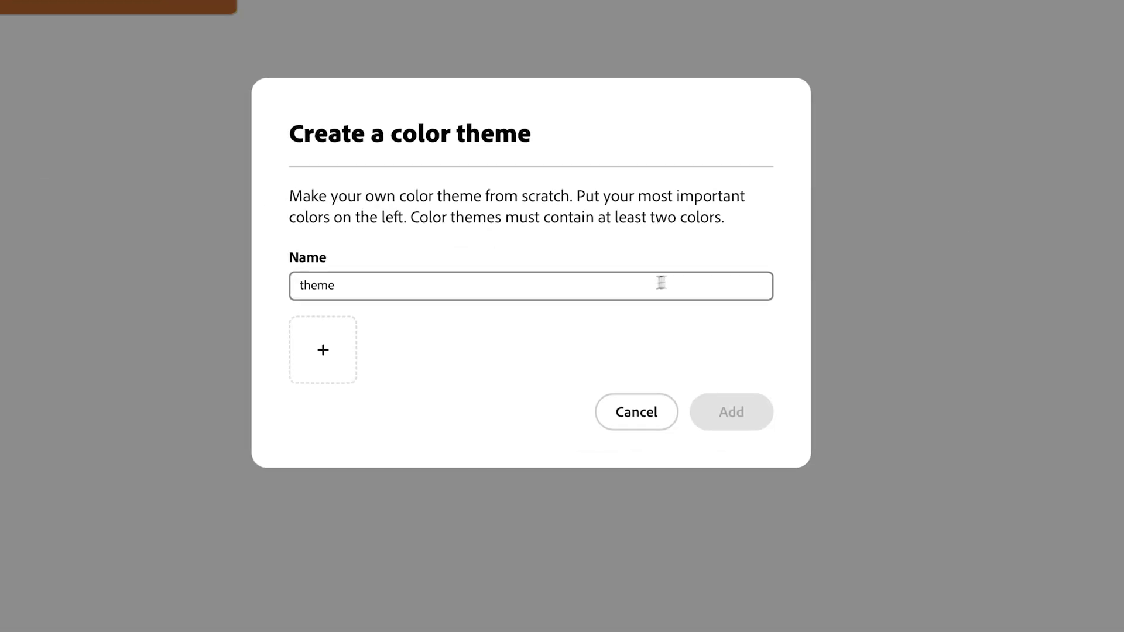
click(660, 281)
text(Secondary)
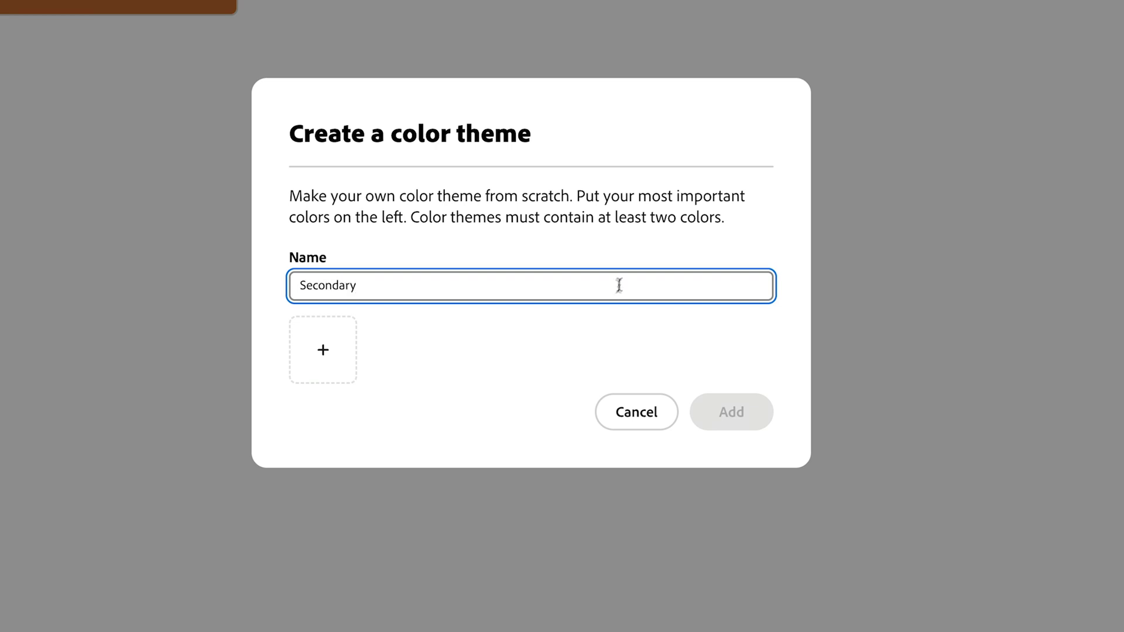
click(346, 357)
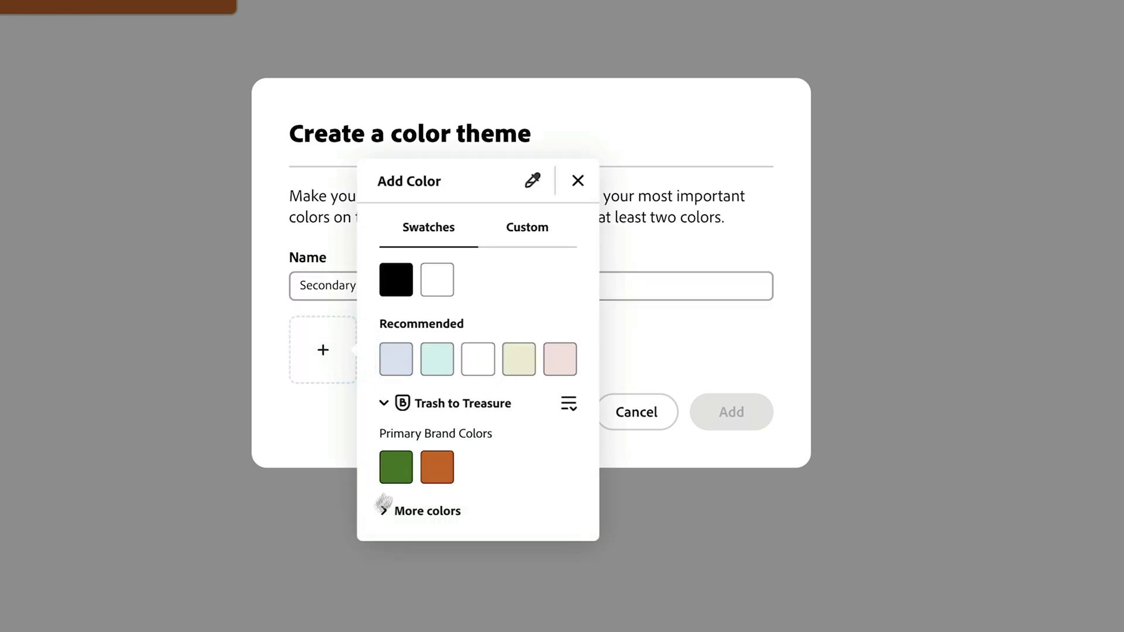
click(399, 512)
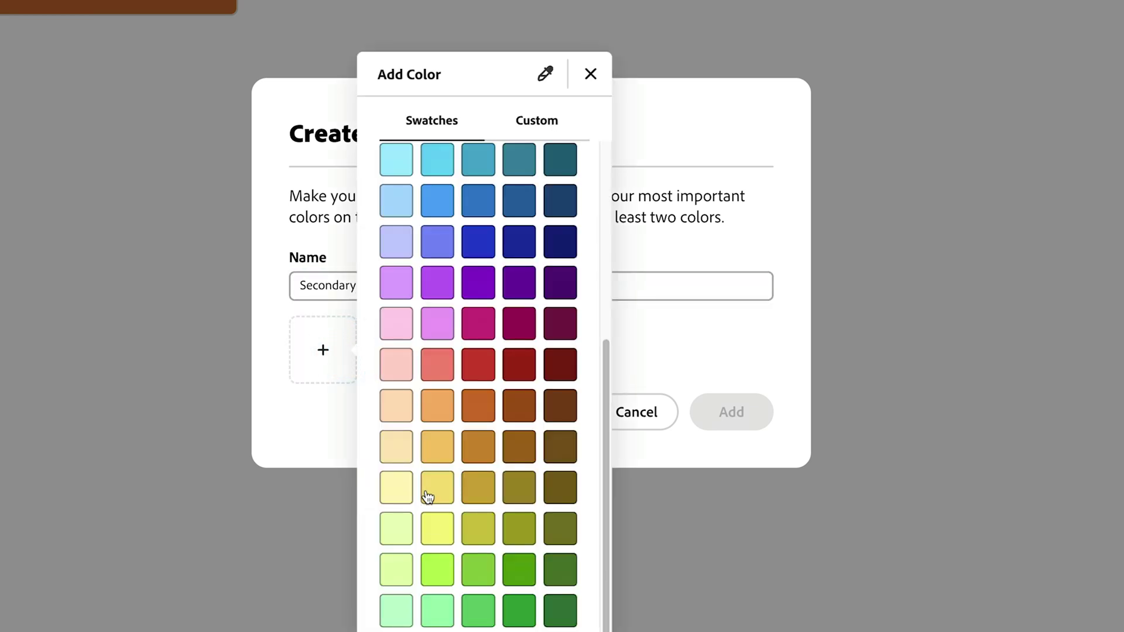
click(442, 457)
click(396, 333)
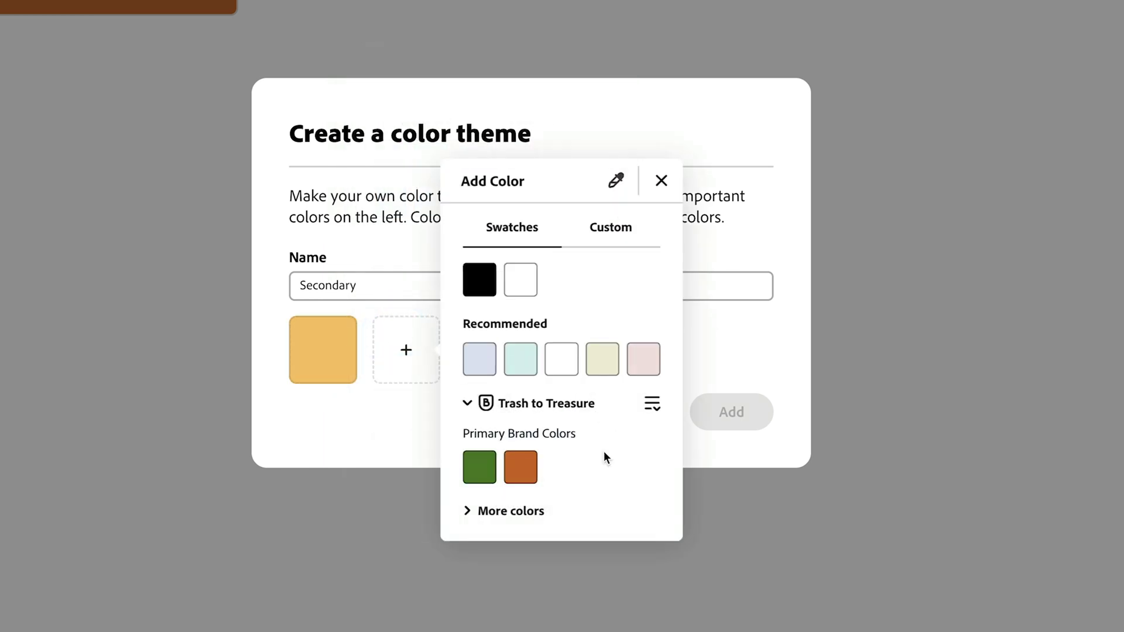
click(468, 516)
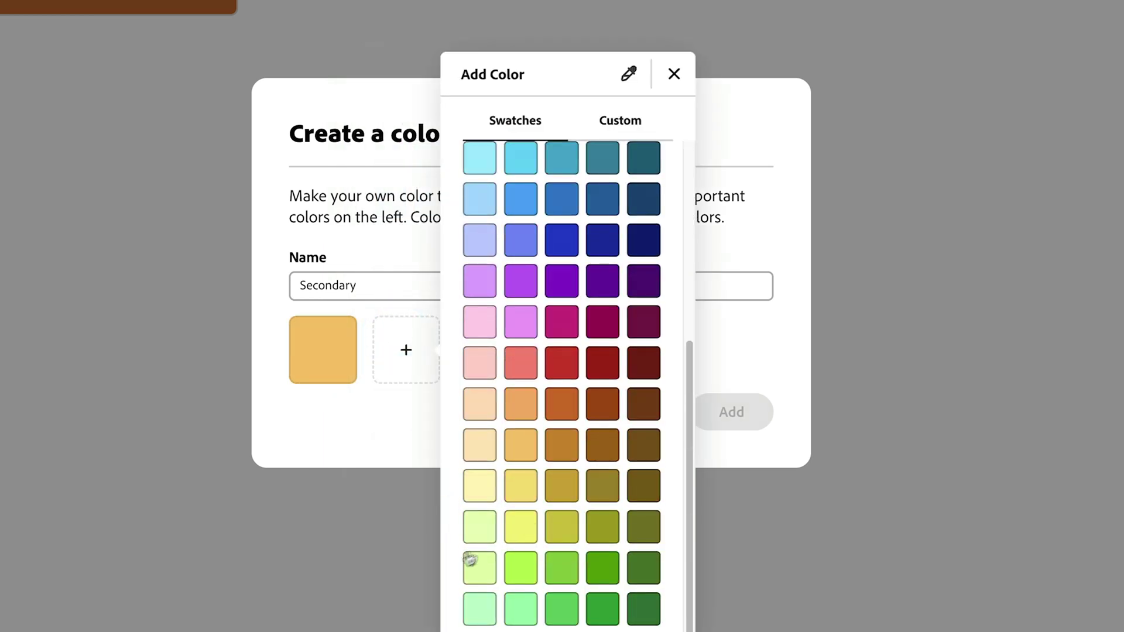
scroll(643, 448, up, 5)
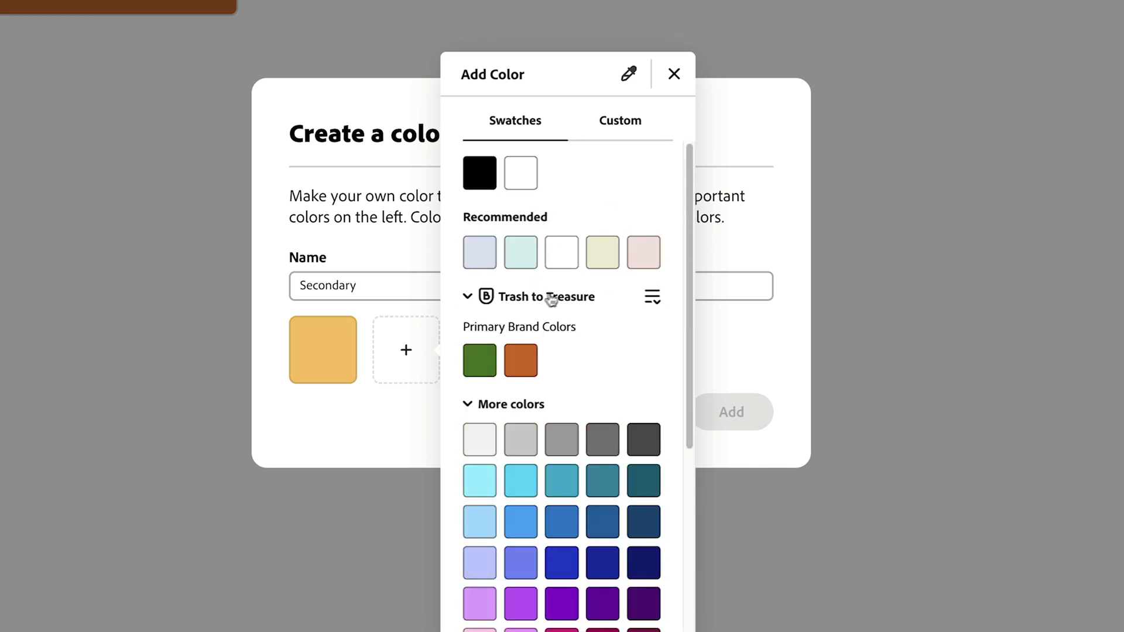
click(467, 256)
click(508, 361)
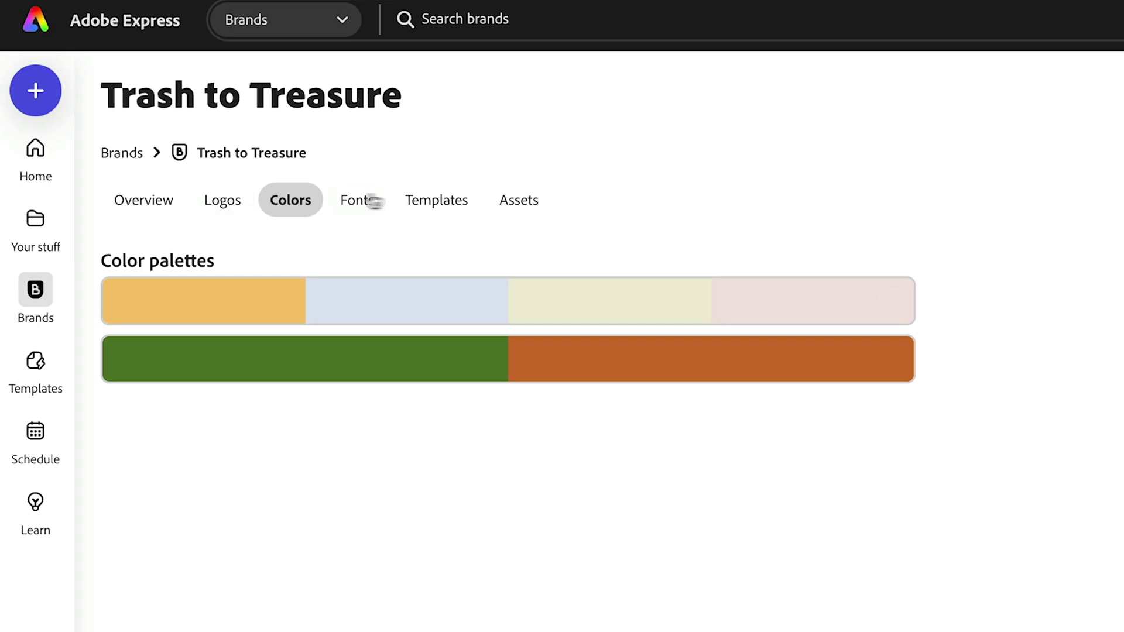
Add AWConqueror Std Carved as a brand font and set it as the header font.
click(368, 204)
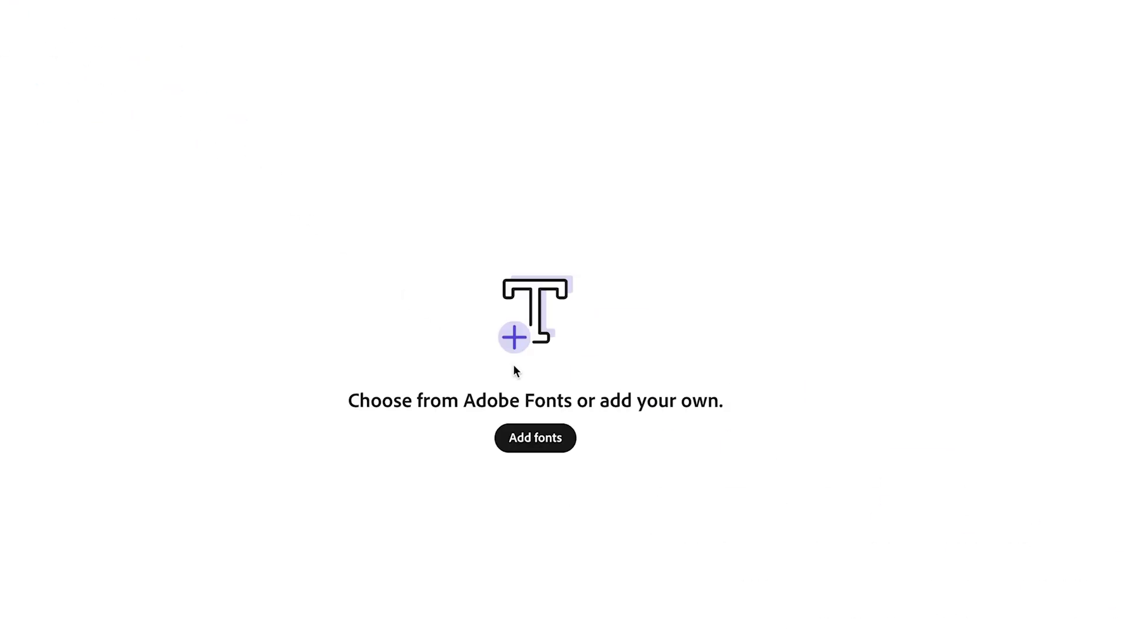
click(525, 445)
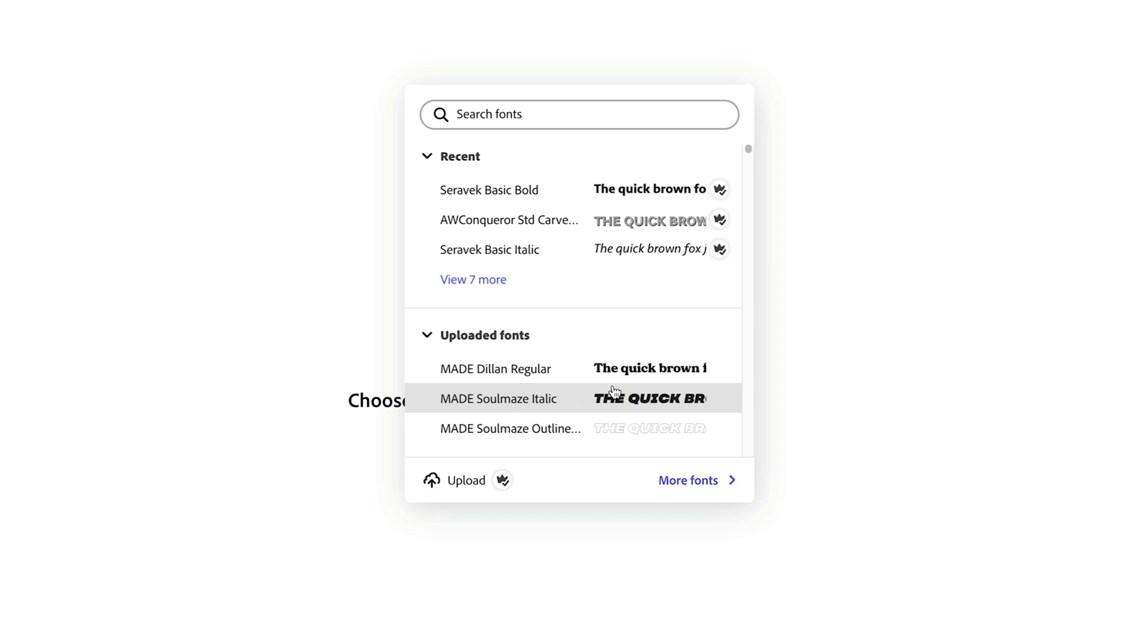
click(684, 226)
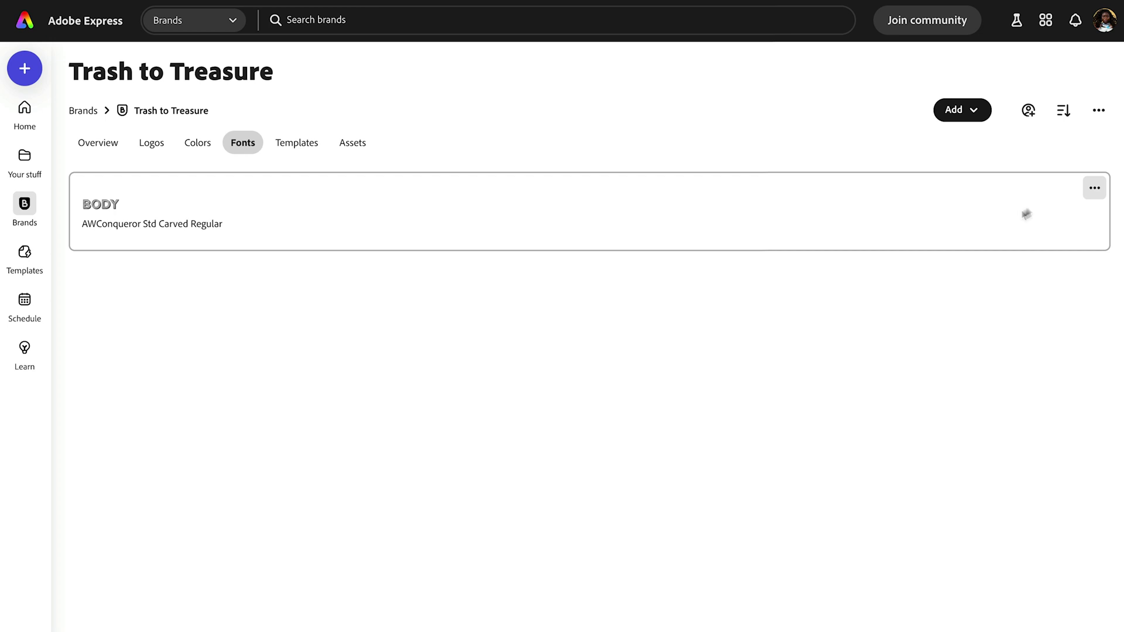
click(1094, 187)
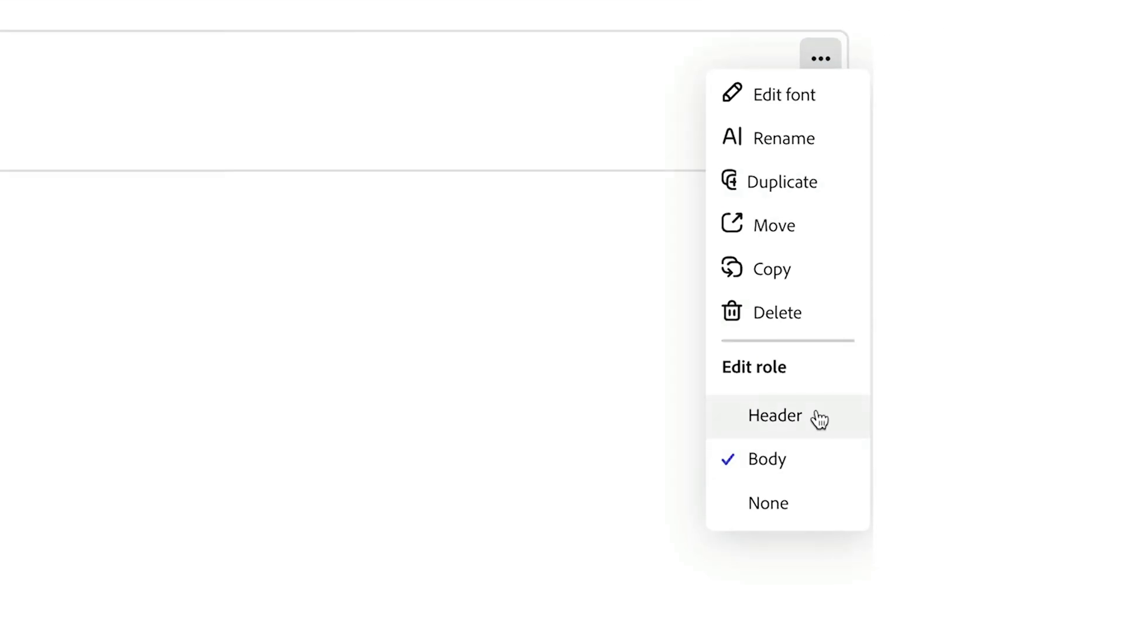
click(819, 417)
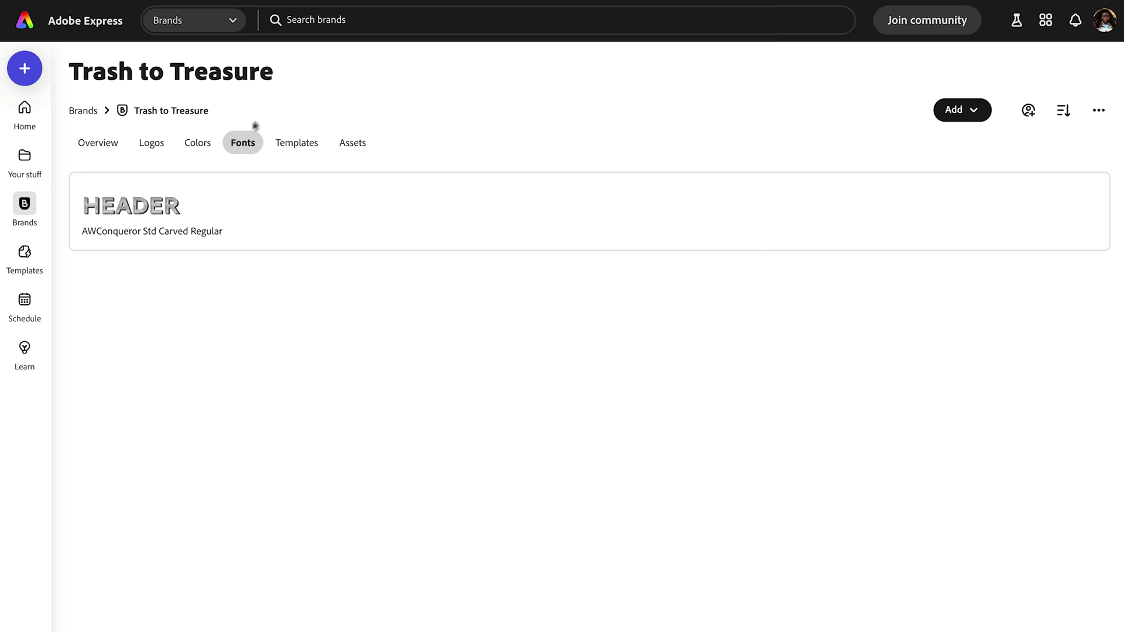
Add Aktiv Grotesk Regular as the brand's body font.
click(957, 111)
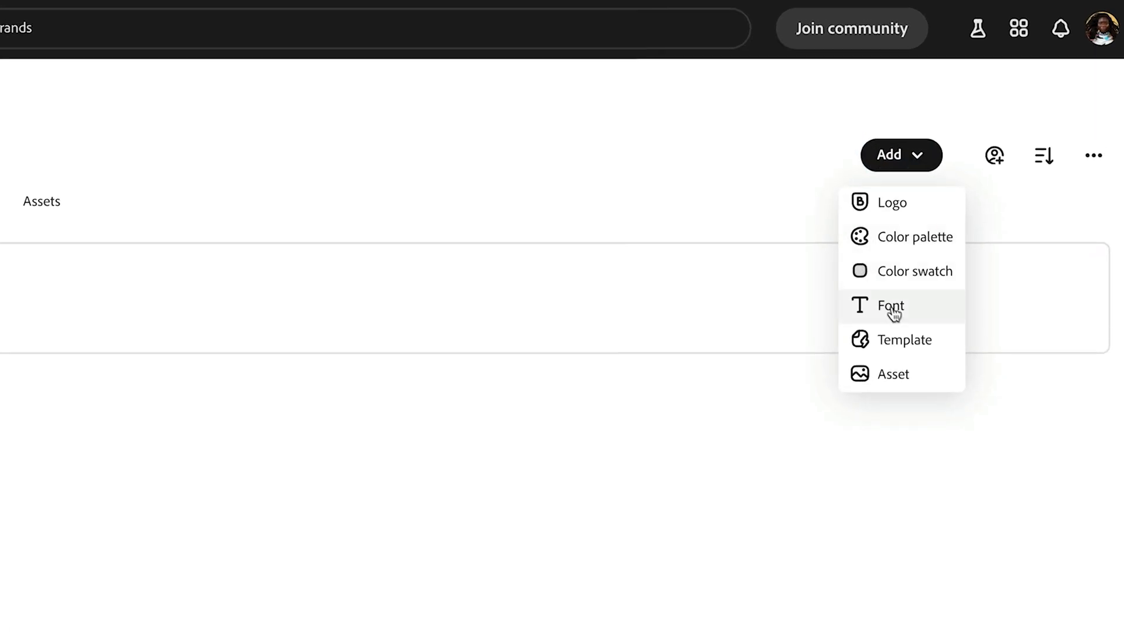
click(893, 313)
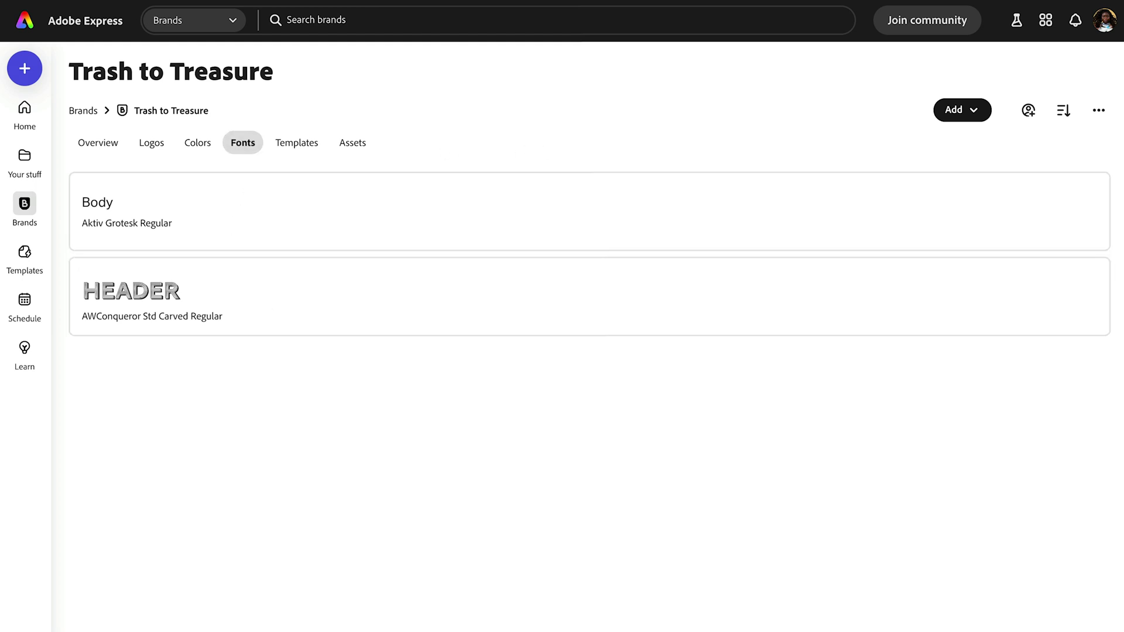
click(1094, 189)
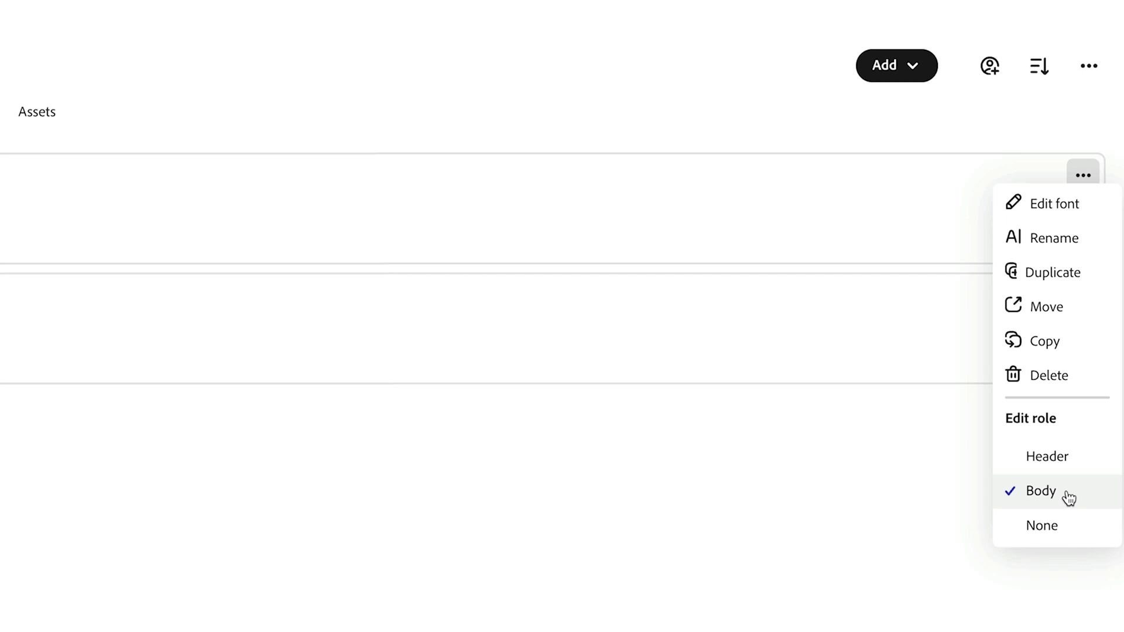
key(Escape)
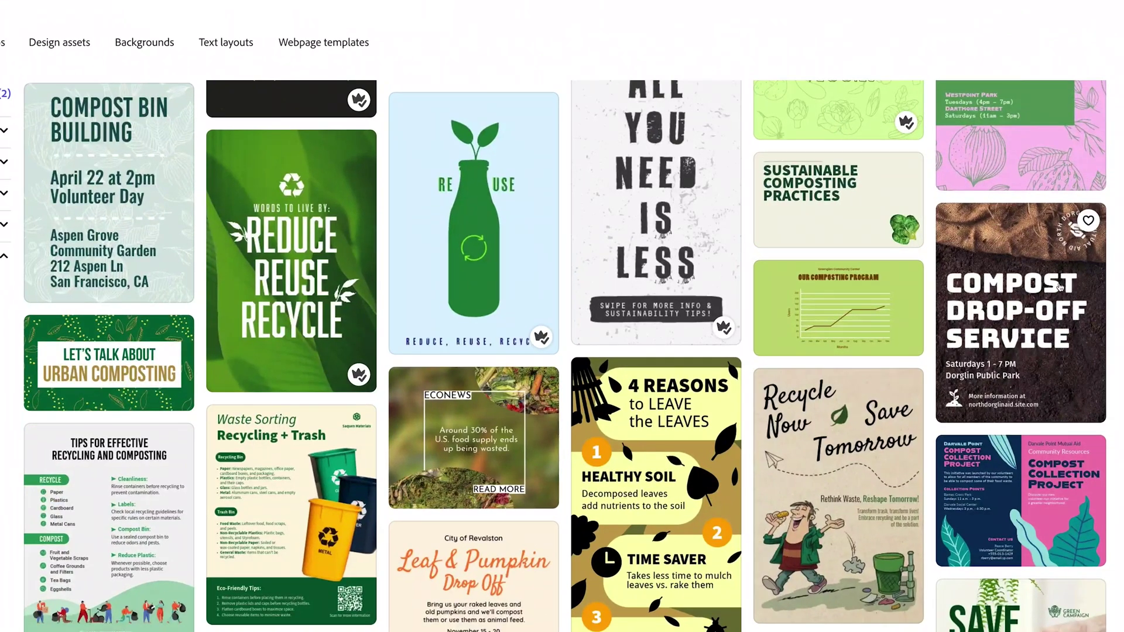
Preview the Compost Drop-off Service flyer template and open it for editing.
click(1060, 286)
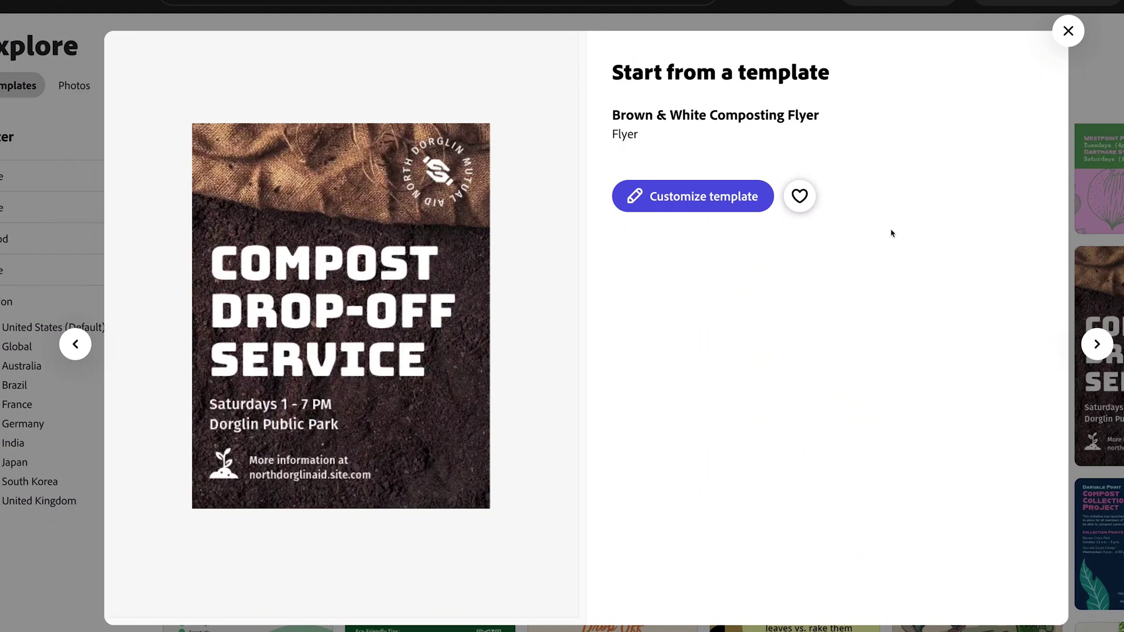
click(709, 196)
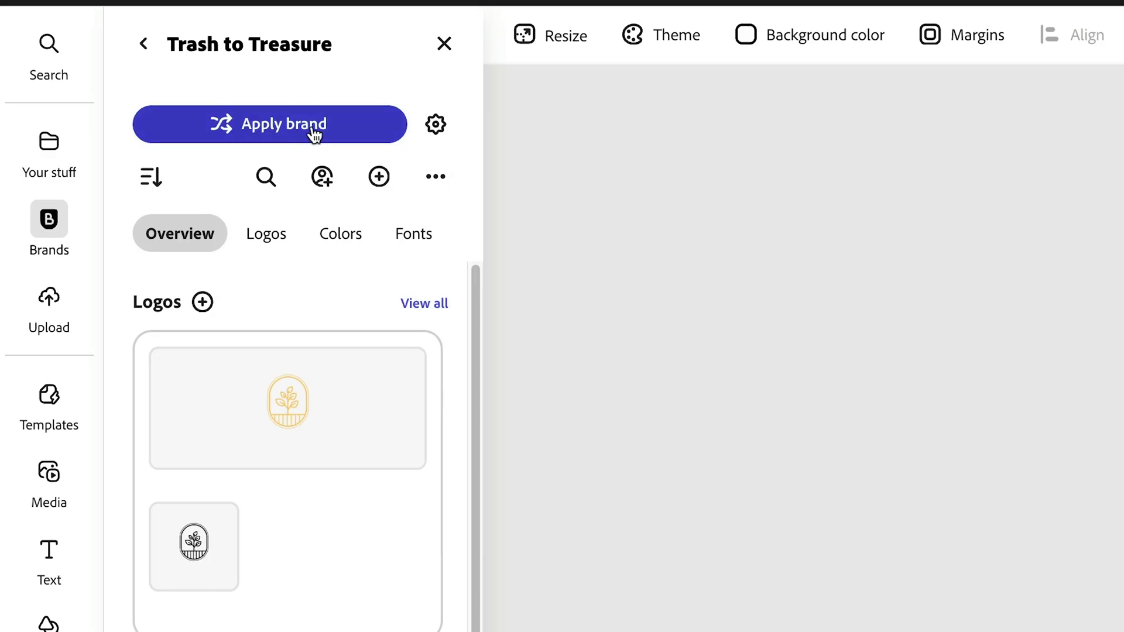
Apply the Trash to Treasure brand to the reel and resize it to Instagram portrait post, 1080 × 1350 px.
click(66, 106)
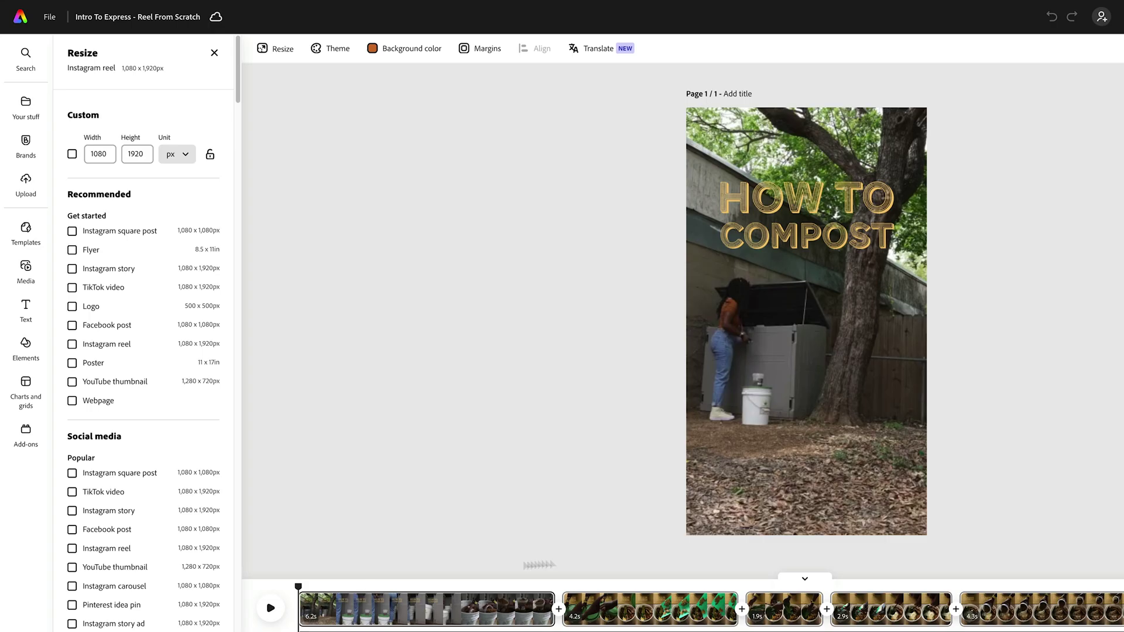
drag(300, 583, 597, 595)
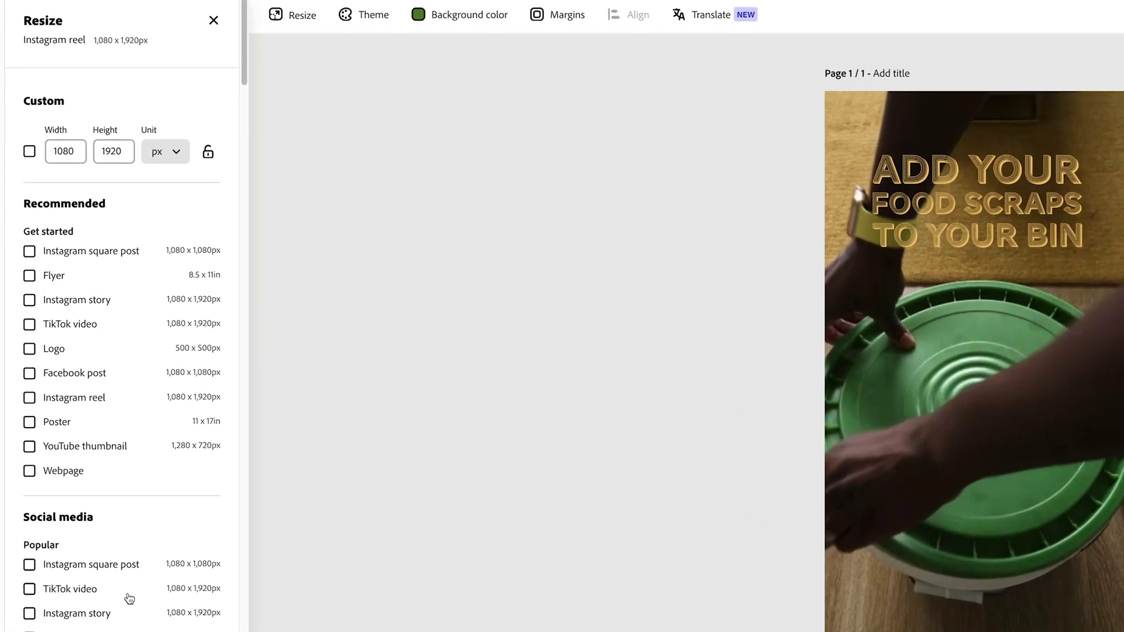
scroll(130, 598, down, 5)
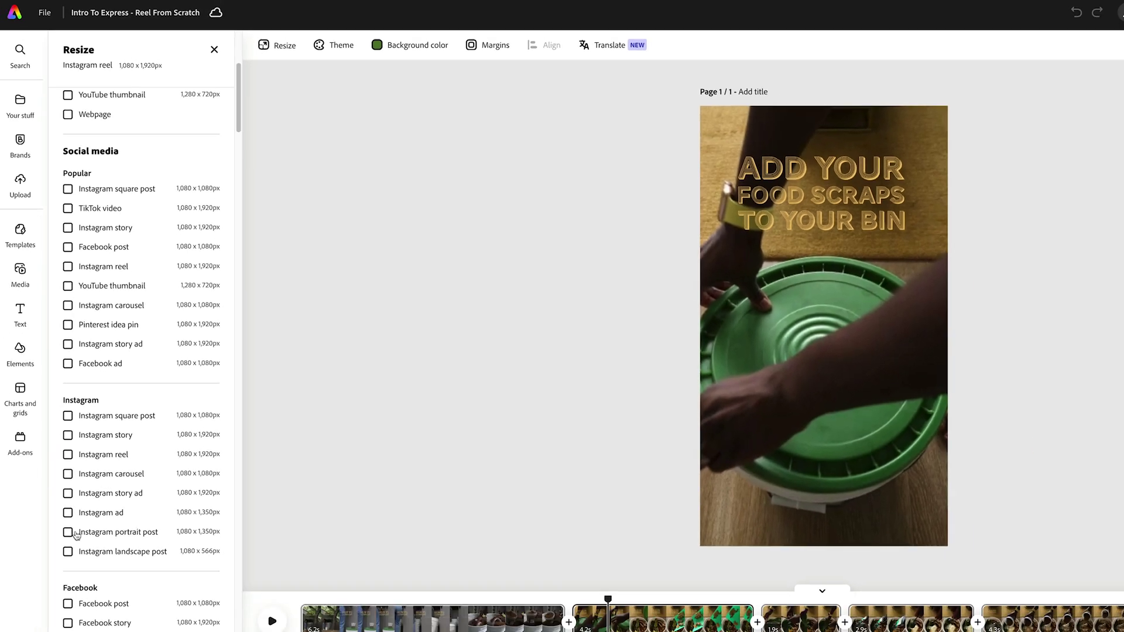
click(72, 523)
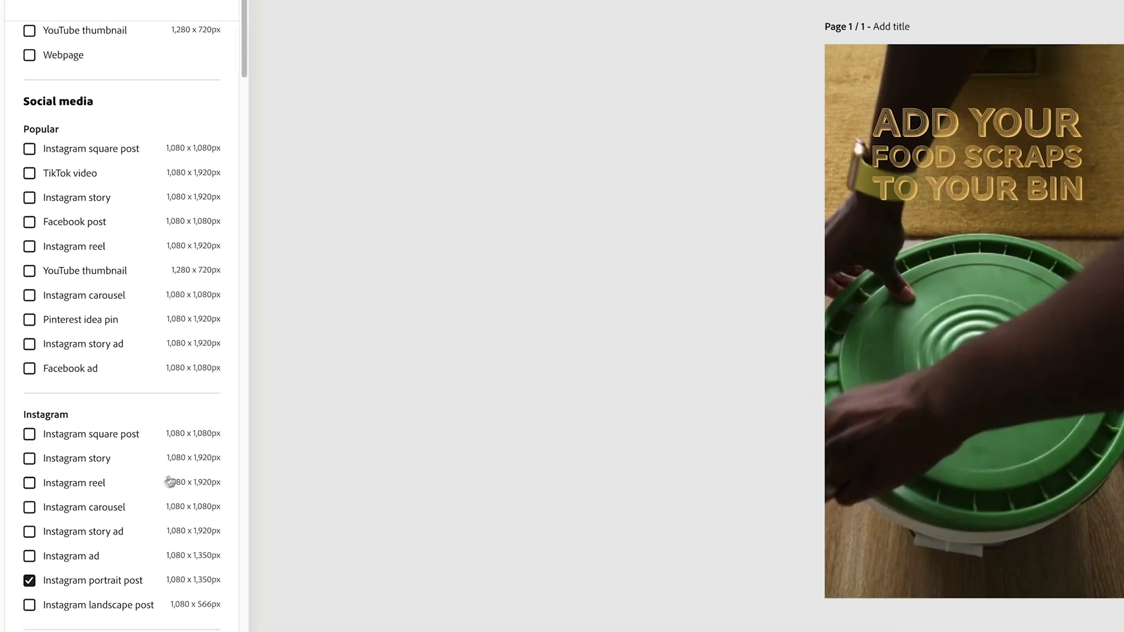
scroll(135, 536, down, 1)
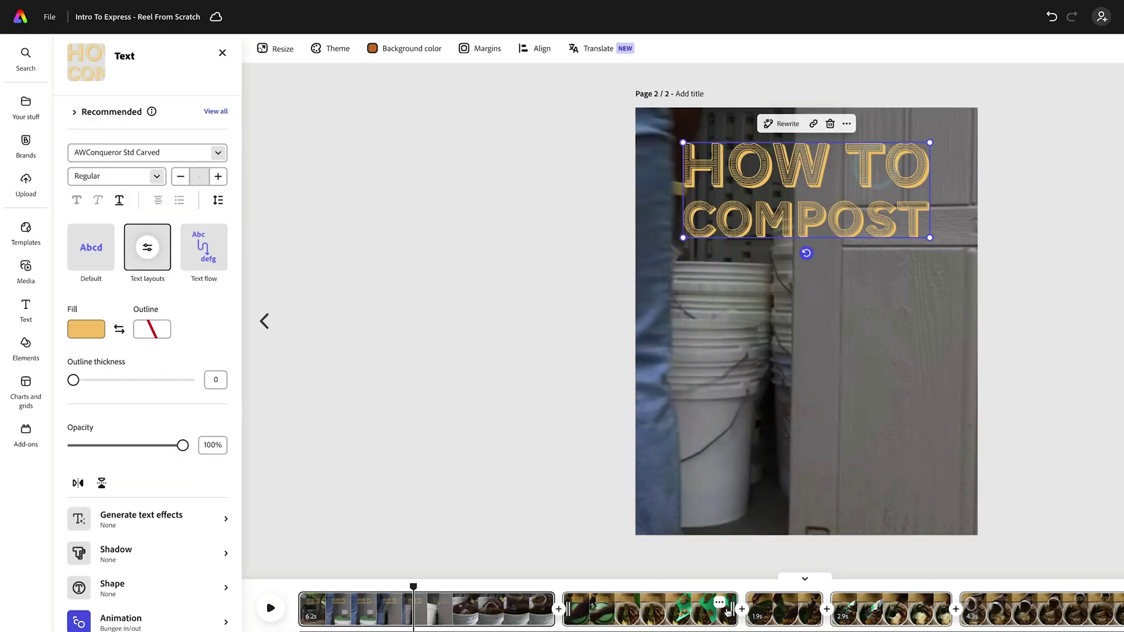
click(607, 612)
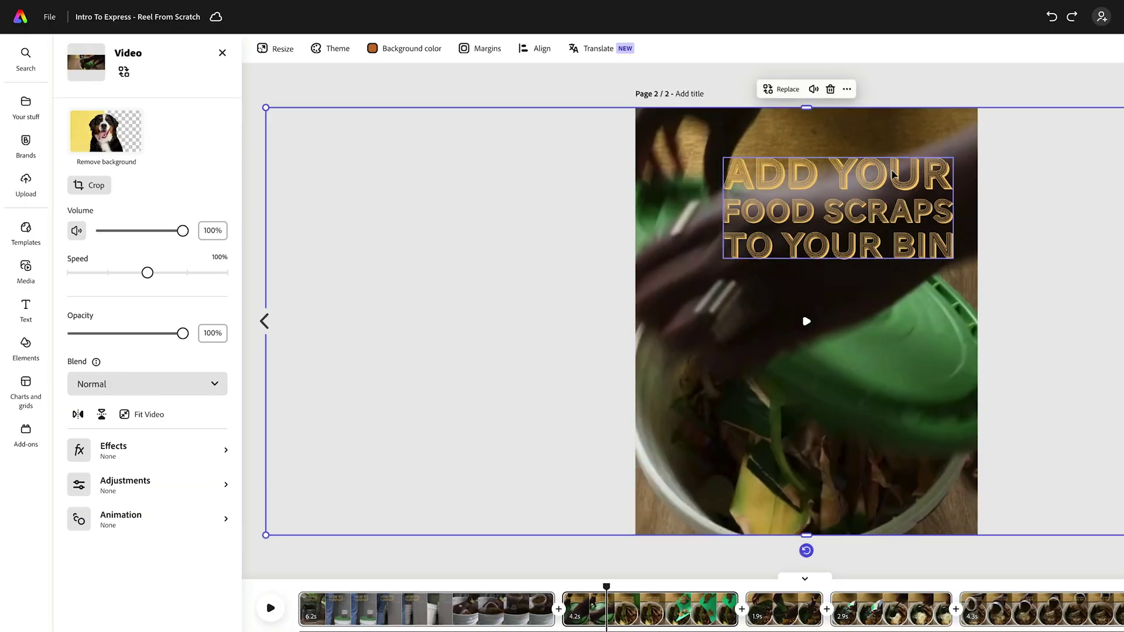
click(914, 187)
double_click(914, 187)
key(Escape)
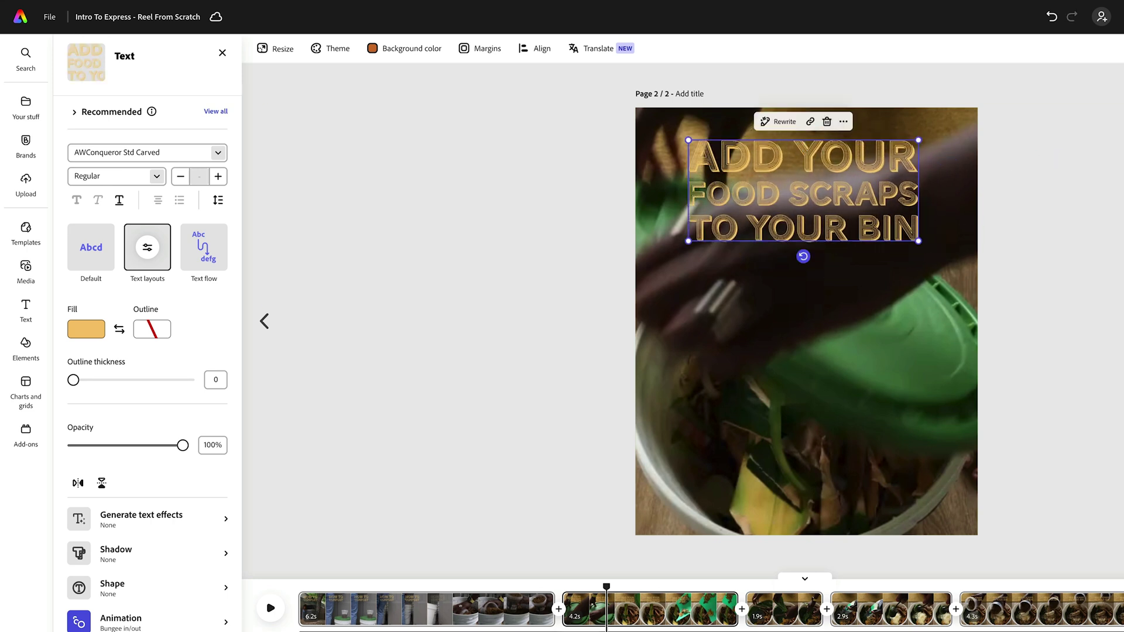
click(782, 615)
click(864, 622)
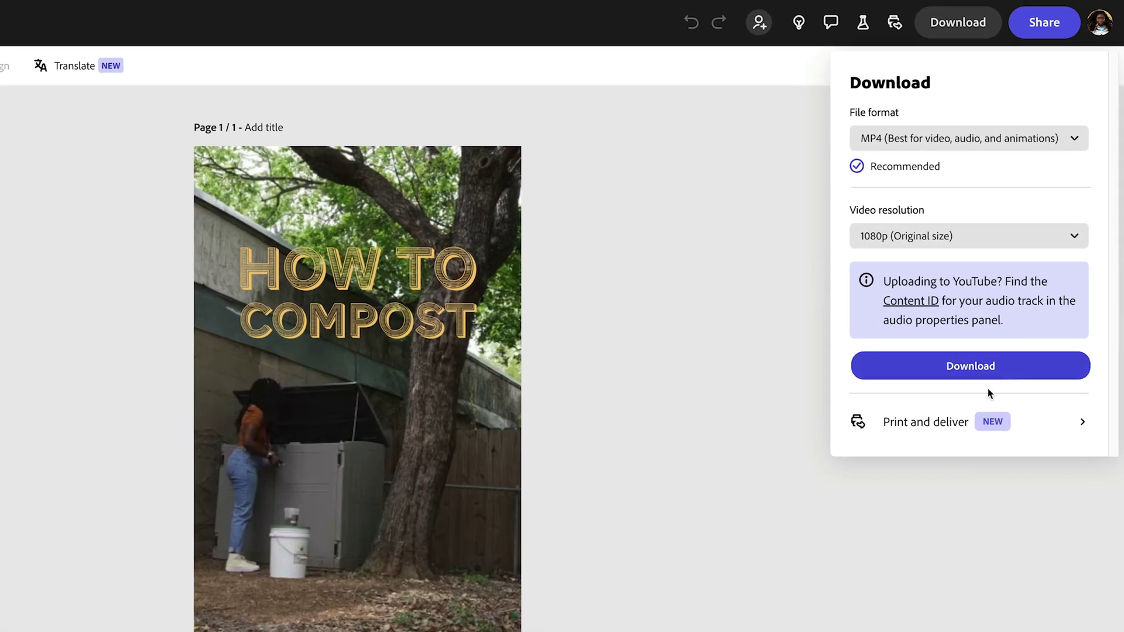
Export the project and download the file to the computer.
click(987, 375)
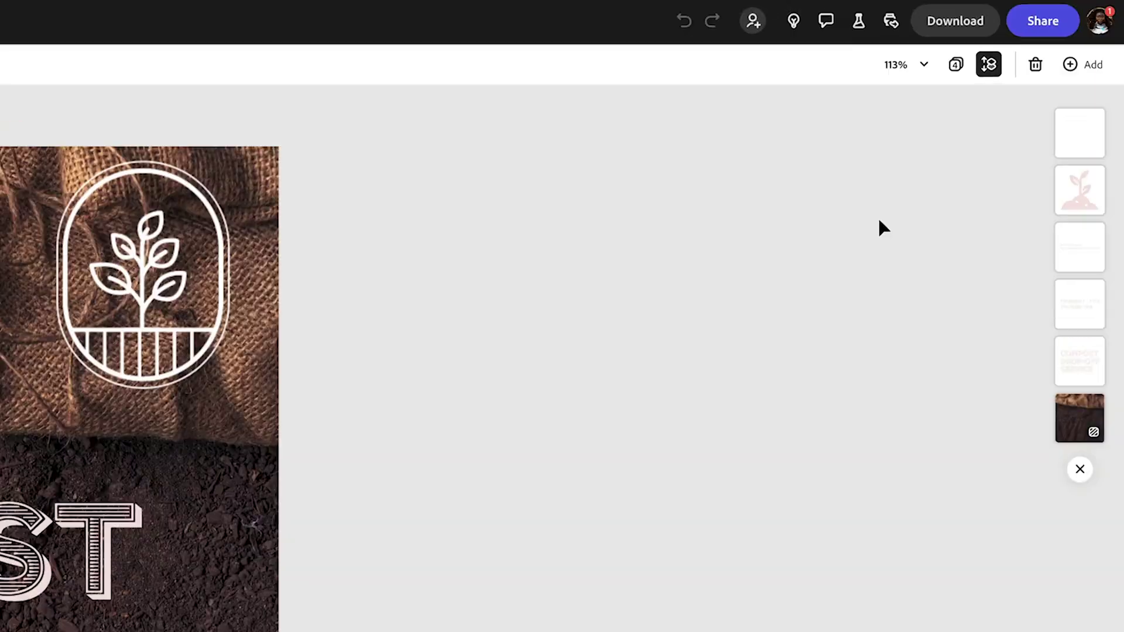
Start a scheduled post for Instagram, LinkedIn and TikTok, then review the connected accounts.
click(1063, 26)
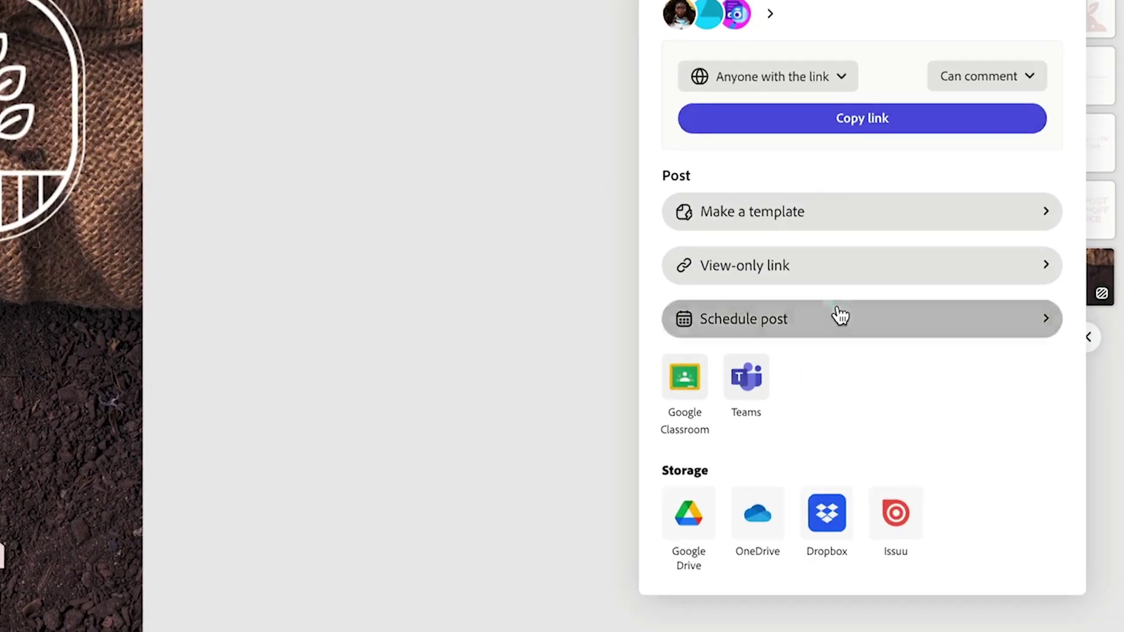
click(873, 453)
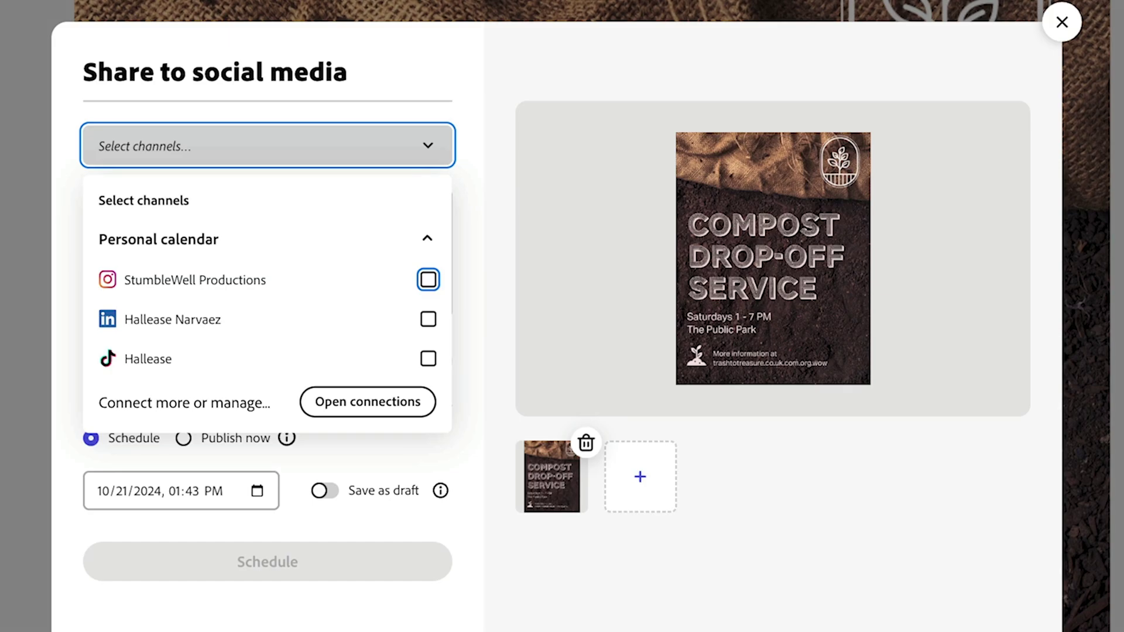
click(428, 280)
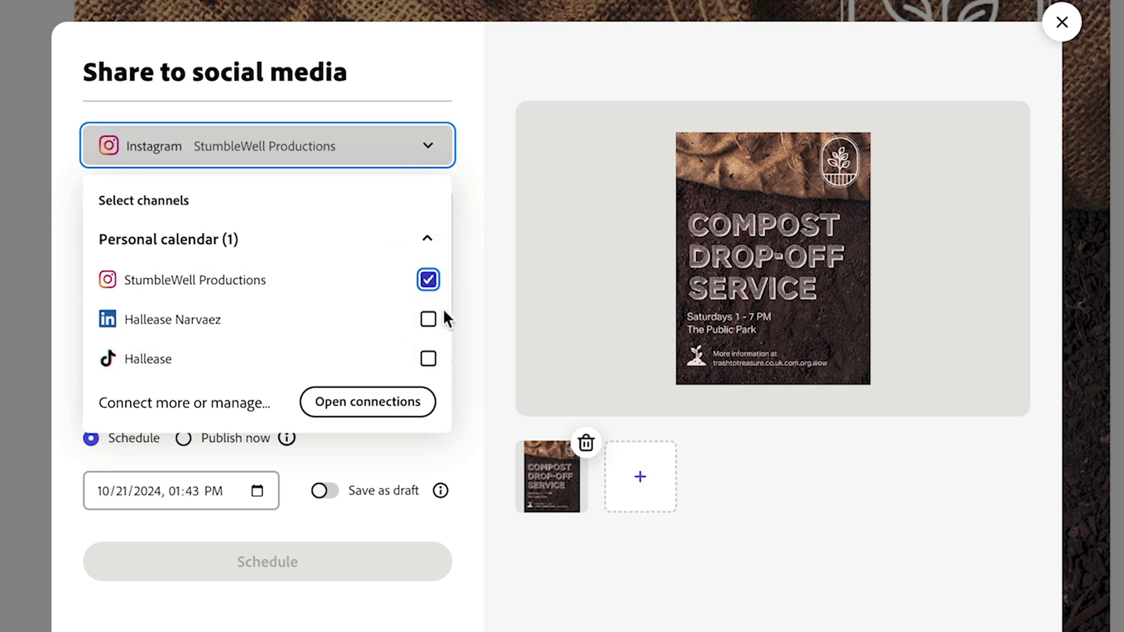
click(429, 319)
click(431, 360)
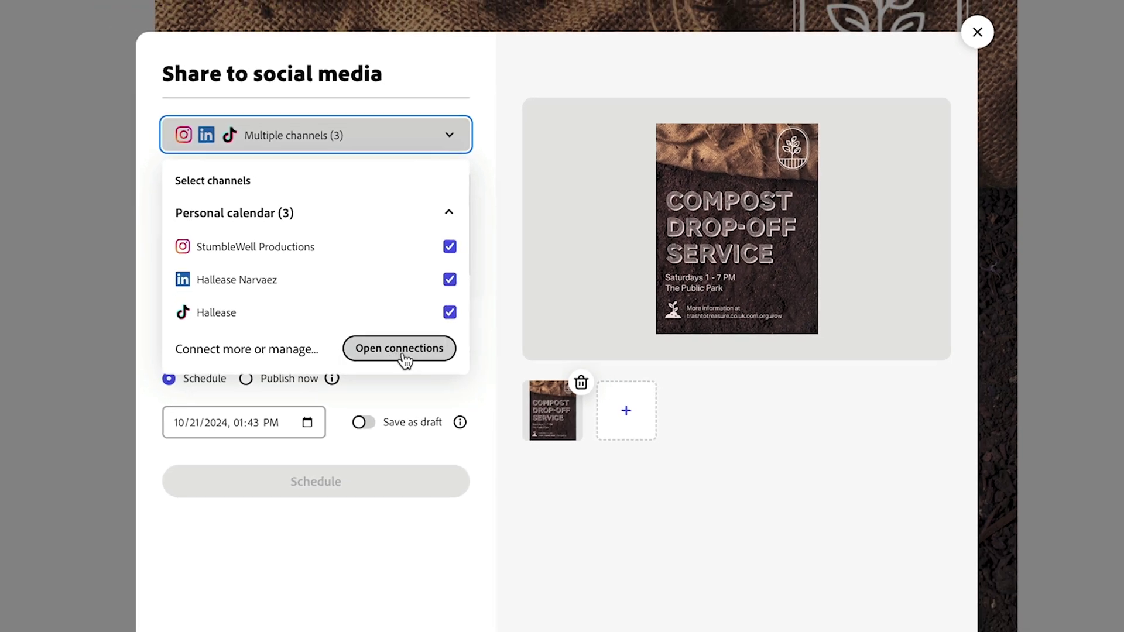
click(369, 407)
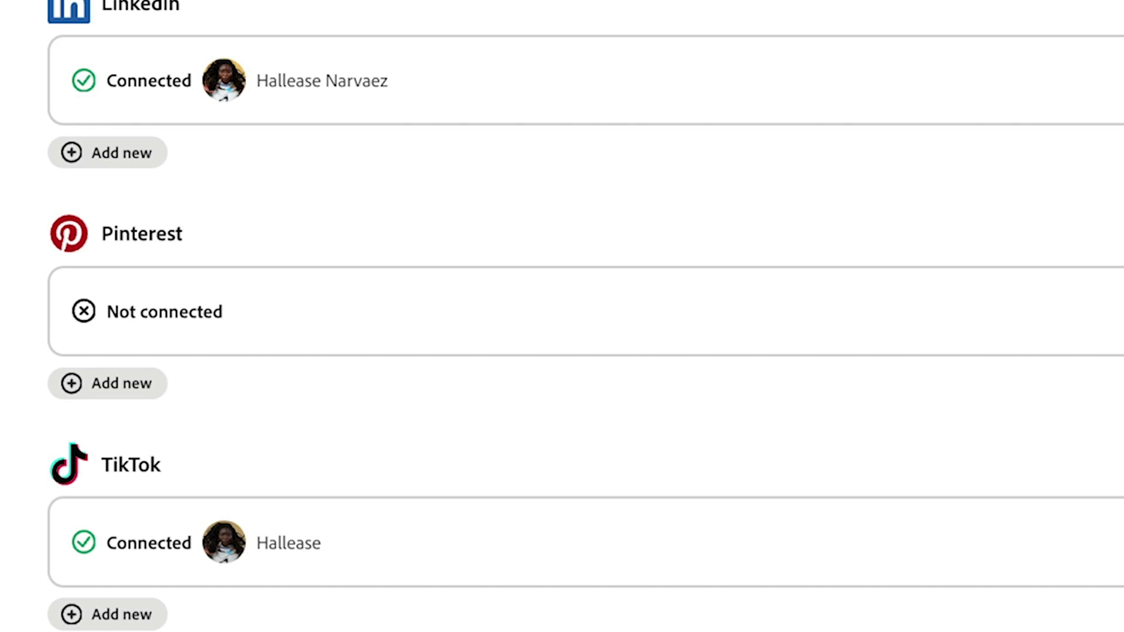
Schedule the 'New dropoff site now available!' post for 7 November 2024 at 11:16 AM.
scroll(562, 316, up, 6)
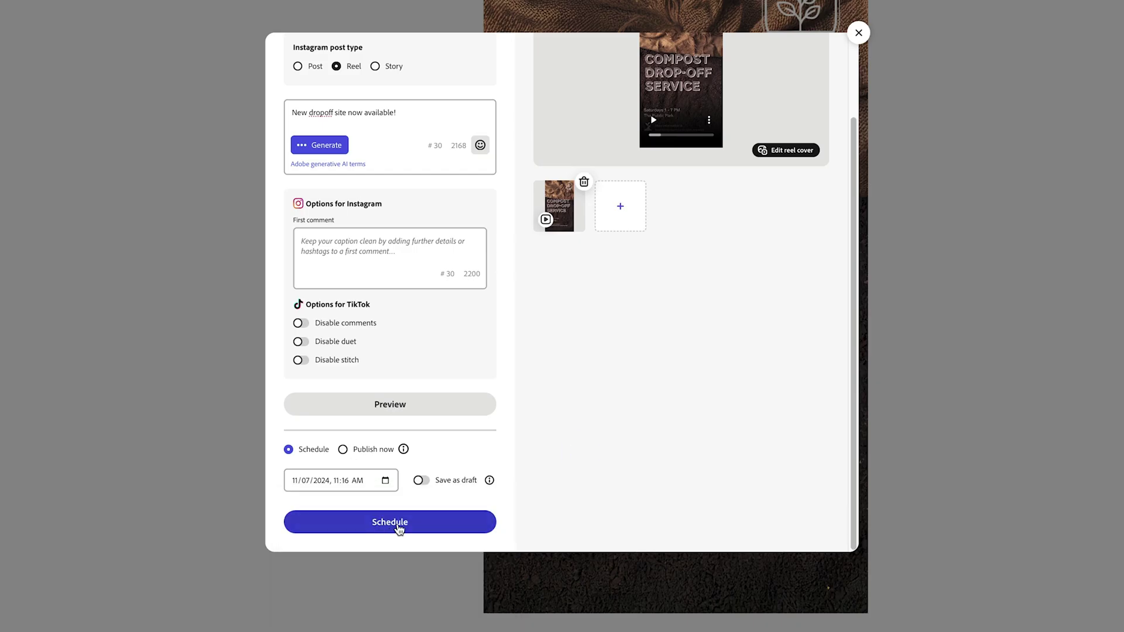
click(397, 521)
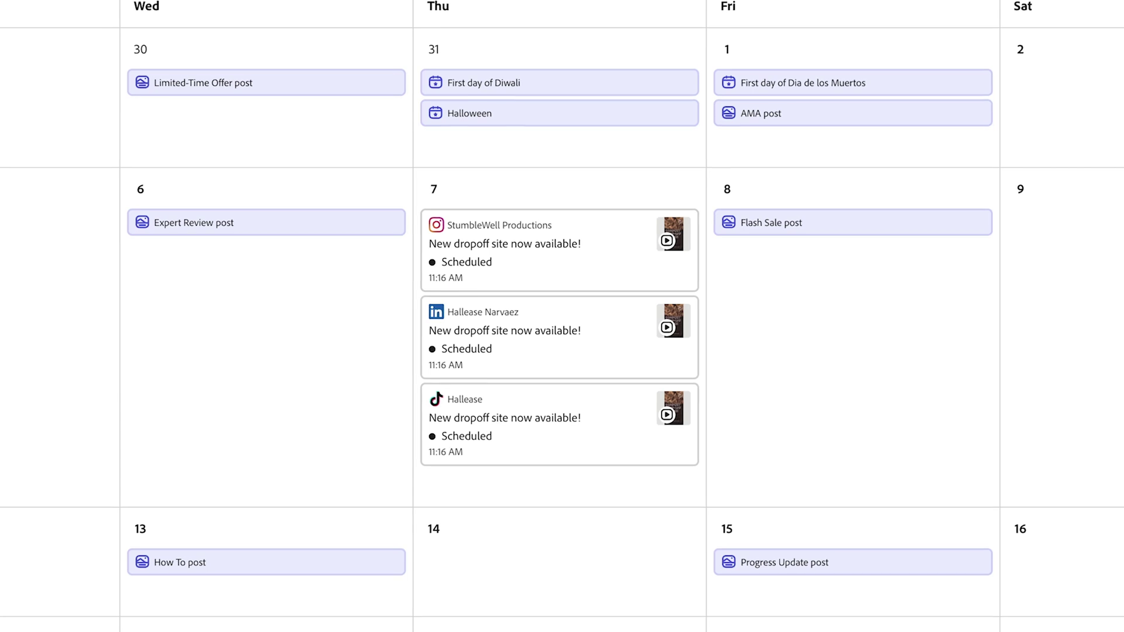
mouse_move(585, 251)
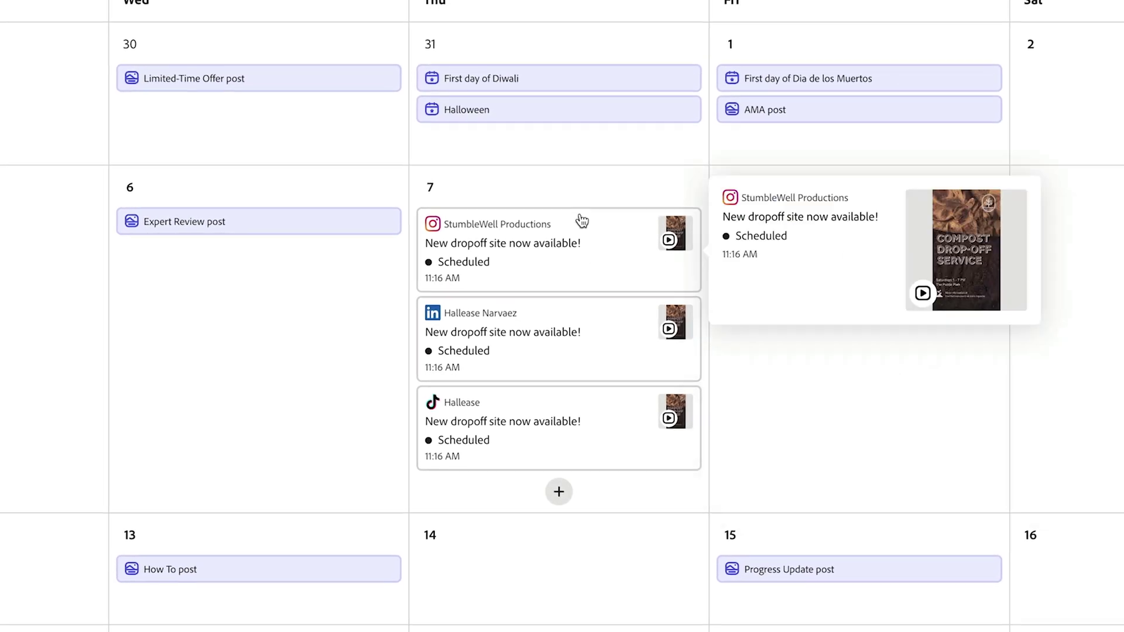